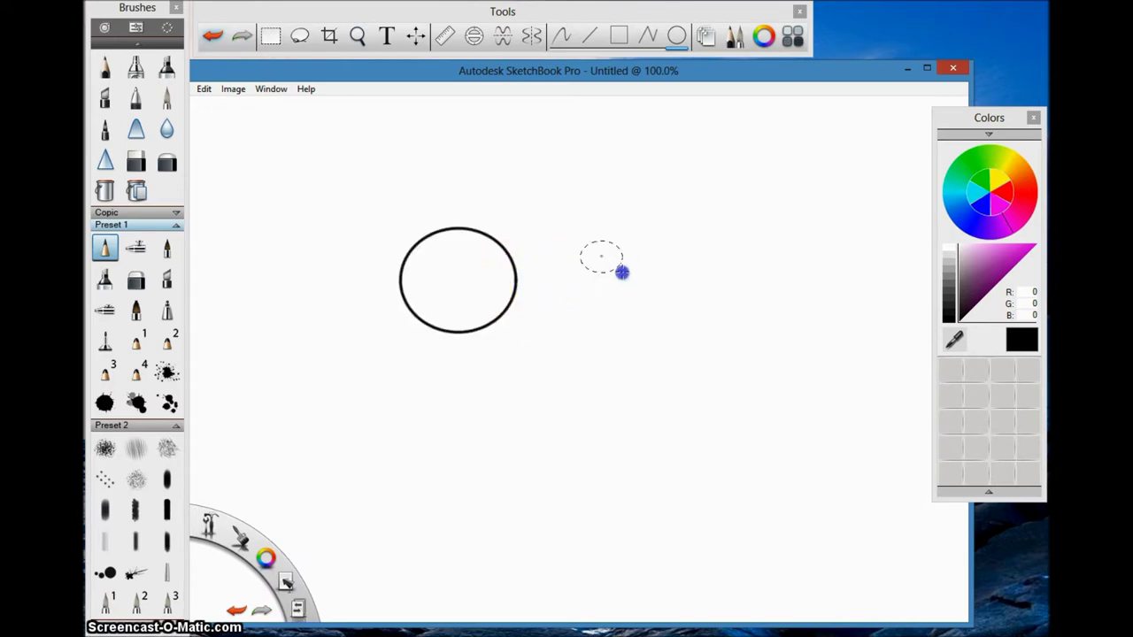
# Step: Move the small ellipse inside the large head circle, against its lower edge, as the snout
pyautogui.click(270, 36)
pyautogui.moveTo(564, 219); pyautogui.dragTo(630, 287)
pyautogui.moveTo(600, 249); pyautogui.dragTo(459, 308)
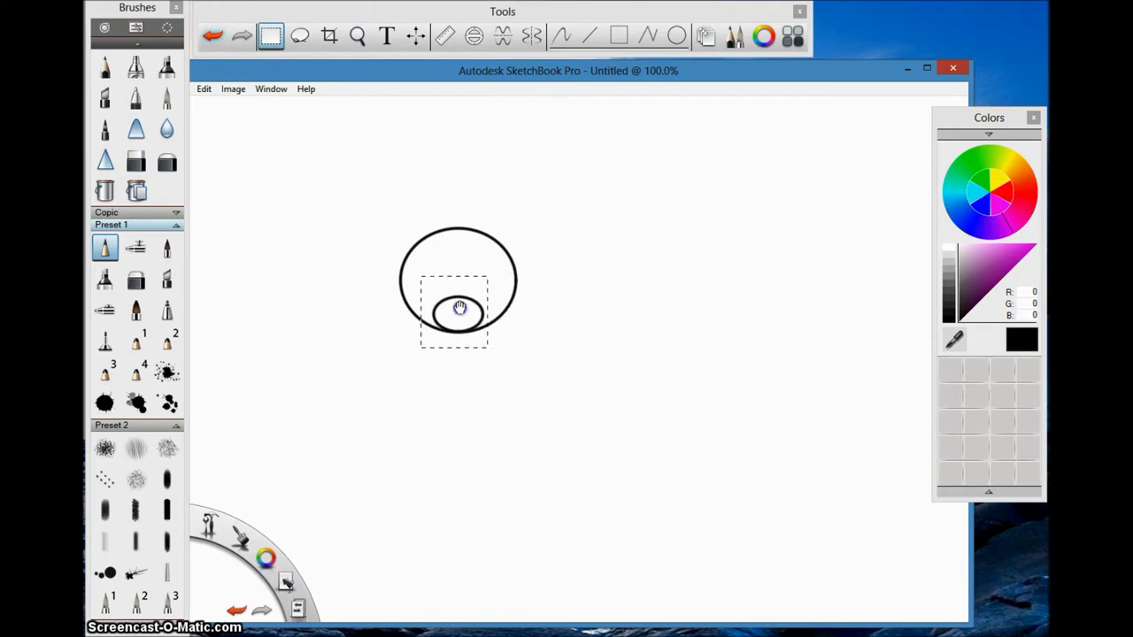
pyautogui.click(625, 249)
# Step: Draw a tiny circle just above the snout's left side as an eye and fill it with black
pyautogui.click(677, 35)
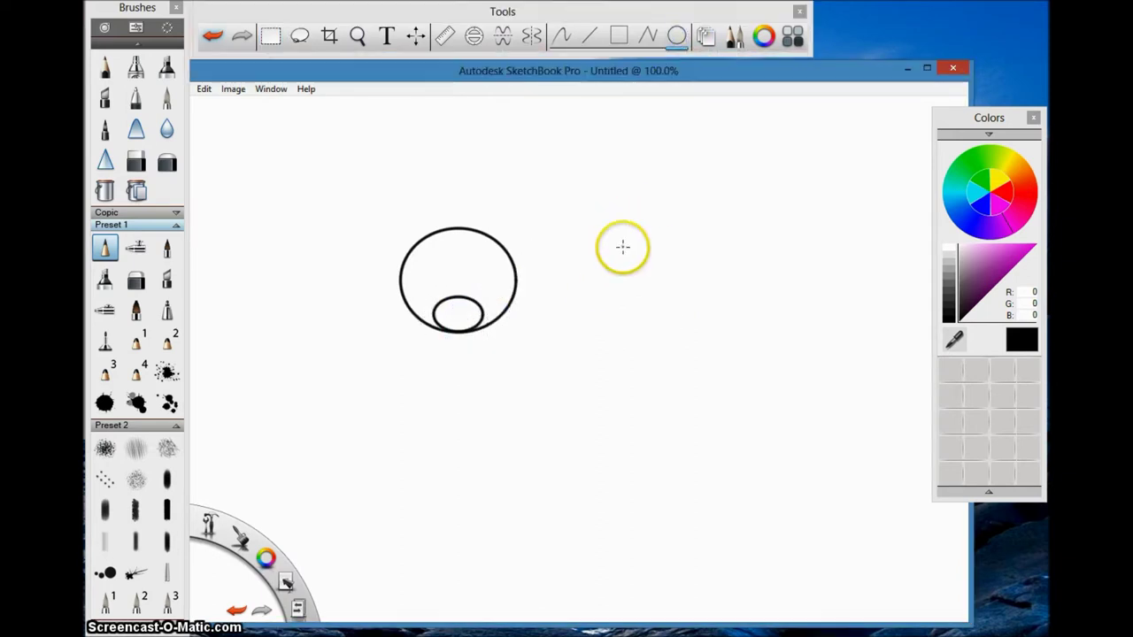
pyautogui.moveTo(422, 270); pyautogui.dragTo(434, 283)
pyautogui.click(271, 38)
pyautogui.moveTo(426, 273); pyautogui.dragTo(431, 277)
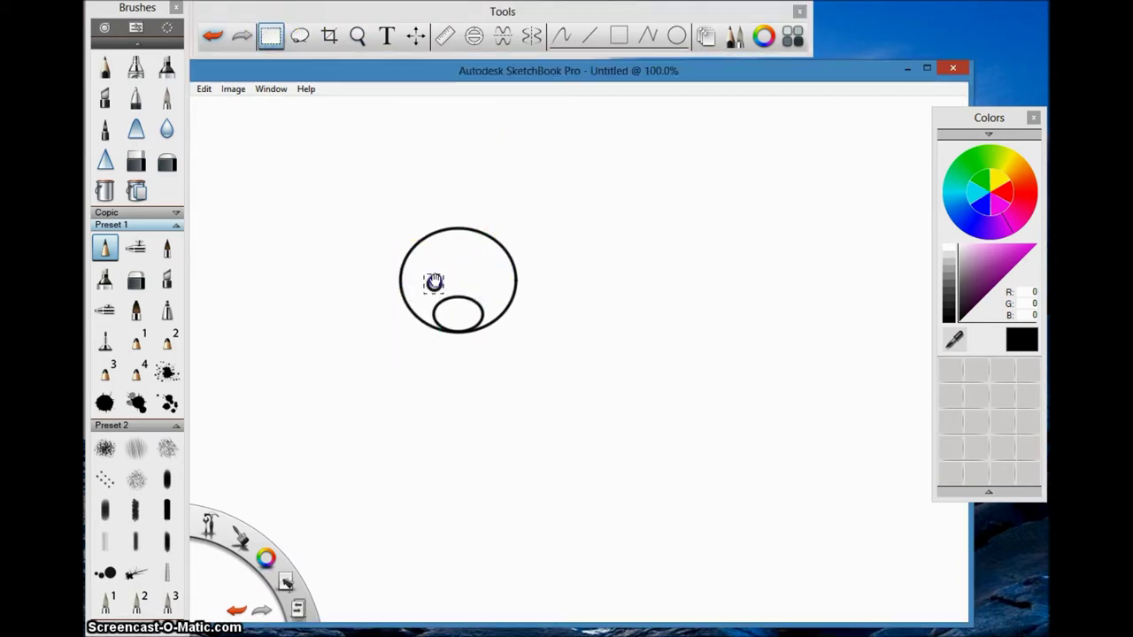
pyautogui.click(432, 285)
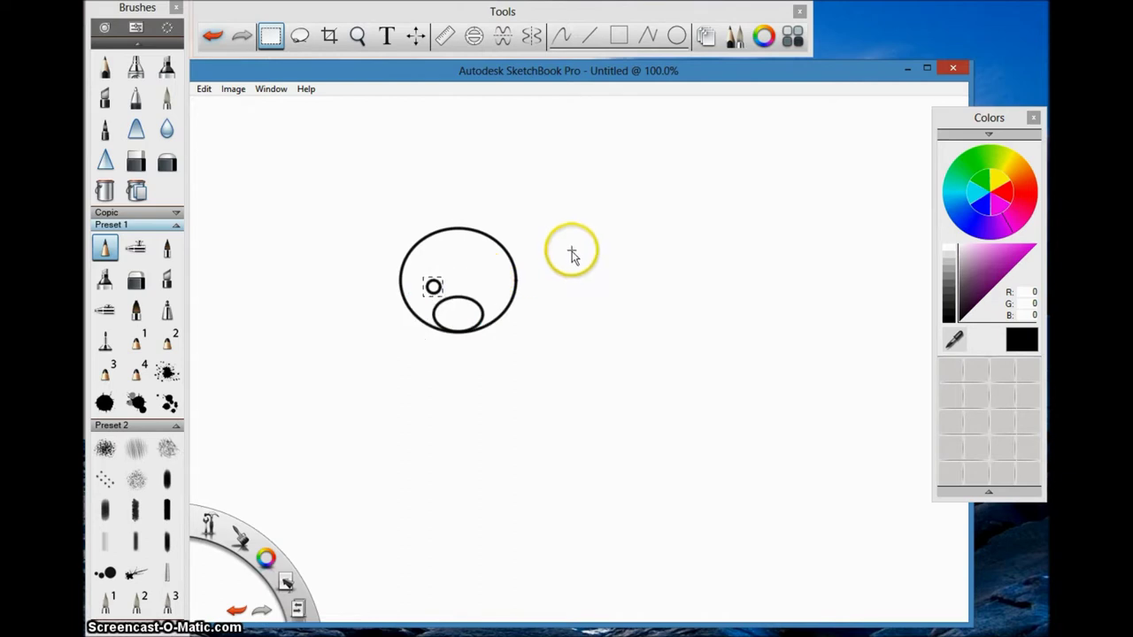
pyautogui.click(104, 190)
pyautogui.click(433, 286)
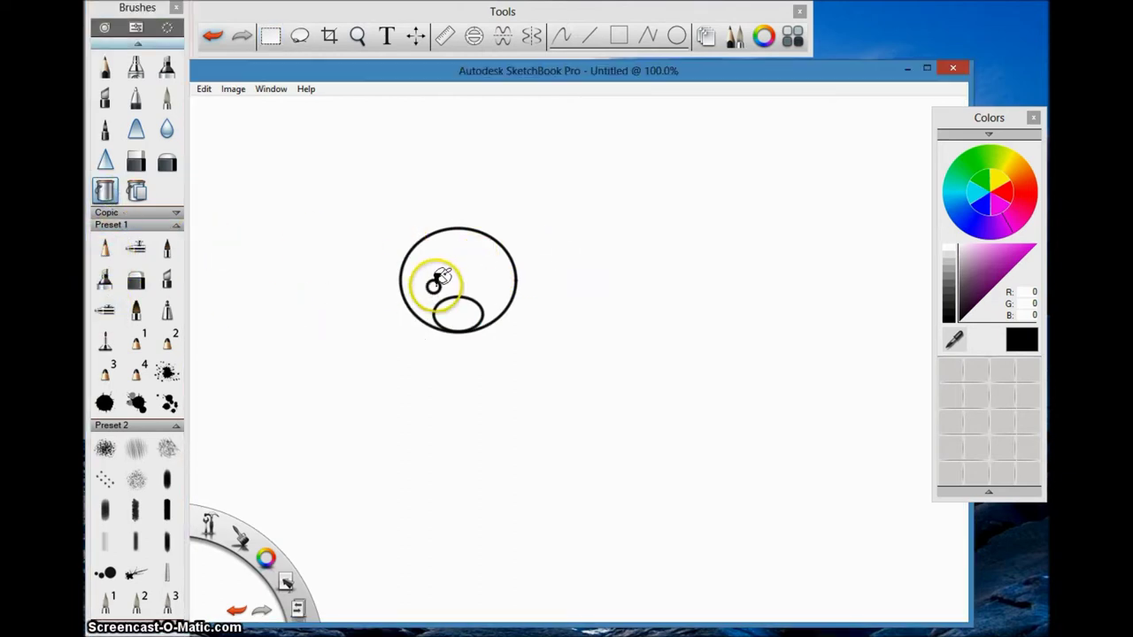
# Step: Draw a tiny circle beside the head, fill it with white, and place it on the black eye as a highlight
pyautogui.click(356, 35)
pyautogui.moveTo(454, 253); pyautogui.dragTo(467, 100)
pyautogui.click(676, 36)
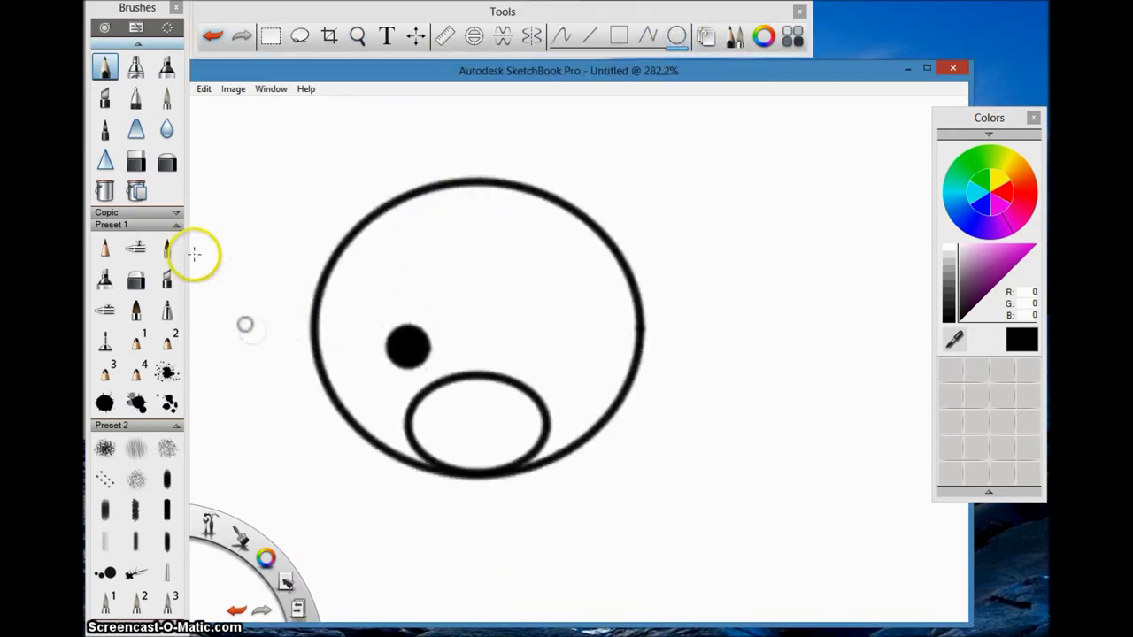
pyautogui.click(104, 190)
pyautogui.click(954, 254)
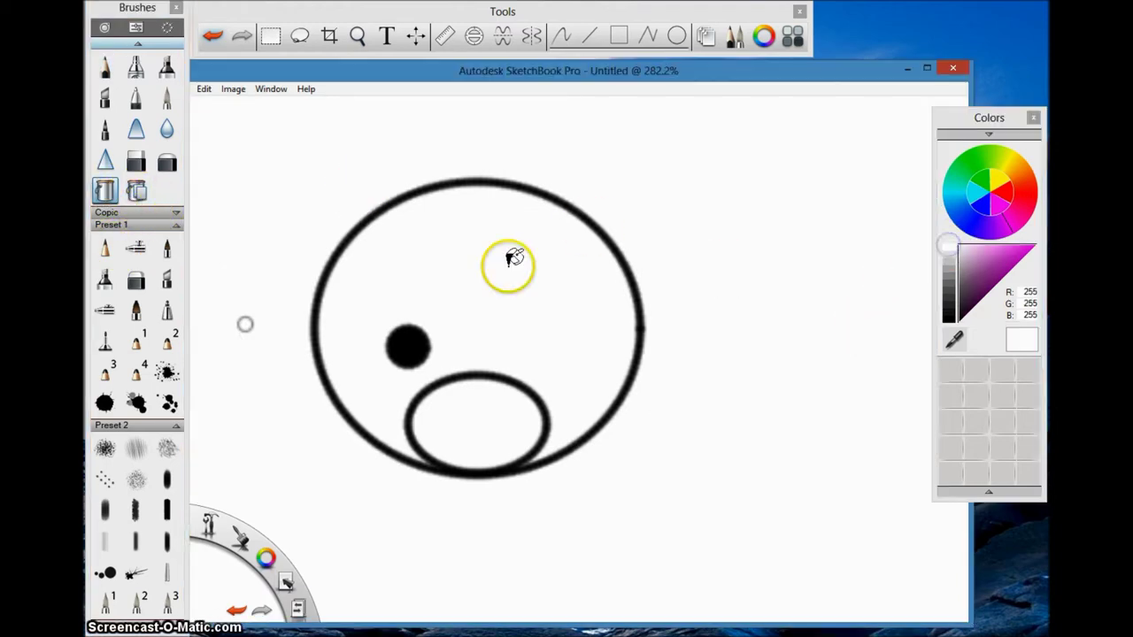
pyautogui.click(269, 37)
pyautogui.moveTo(231, 310); pyautogui.dragTo(409, 354)
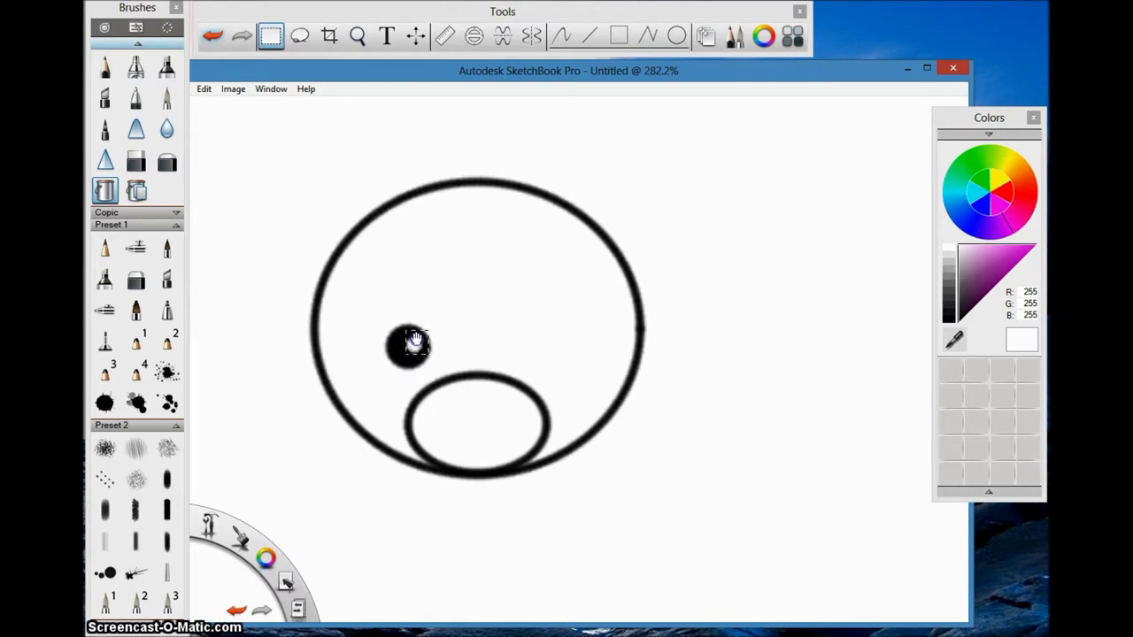
pyautogui.click(380, 372)
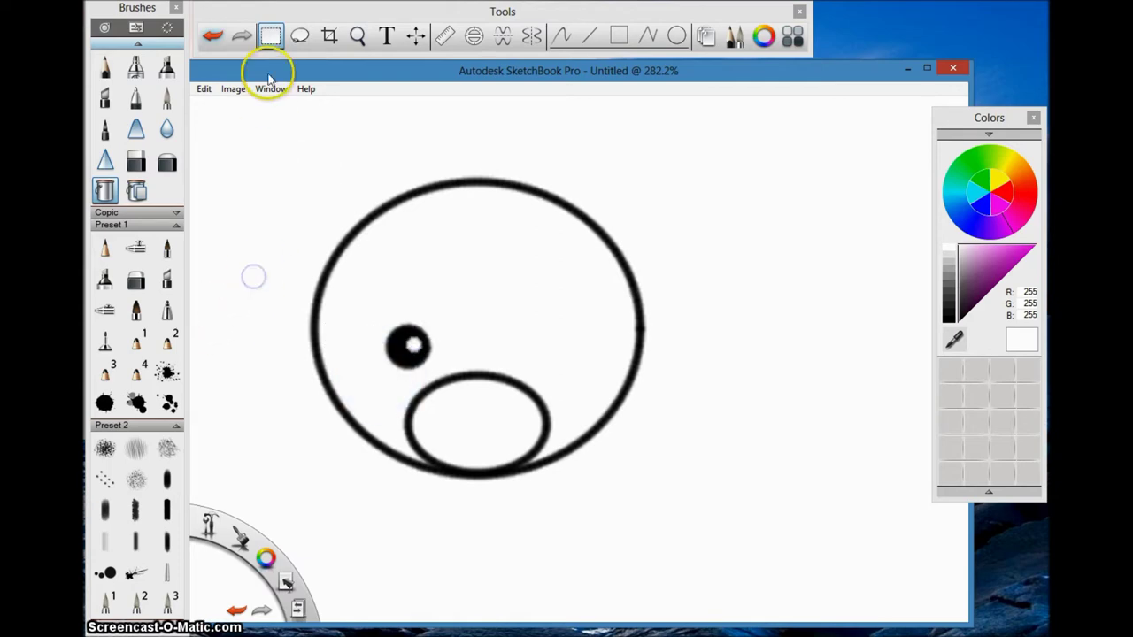
# Step: Copy the finished eye and paste the duplicate on the right side of the face, level with the first
pyautogui.click(269, 36)
pyautogui.click(269, 35)
pyautogui.moveTo(379, 314); pyautogui.dragTo(403, 348)
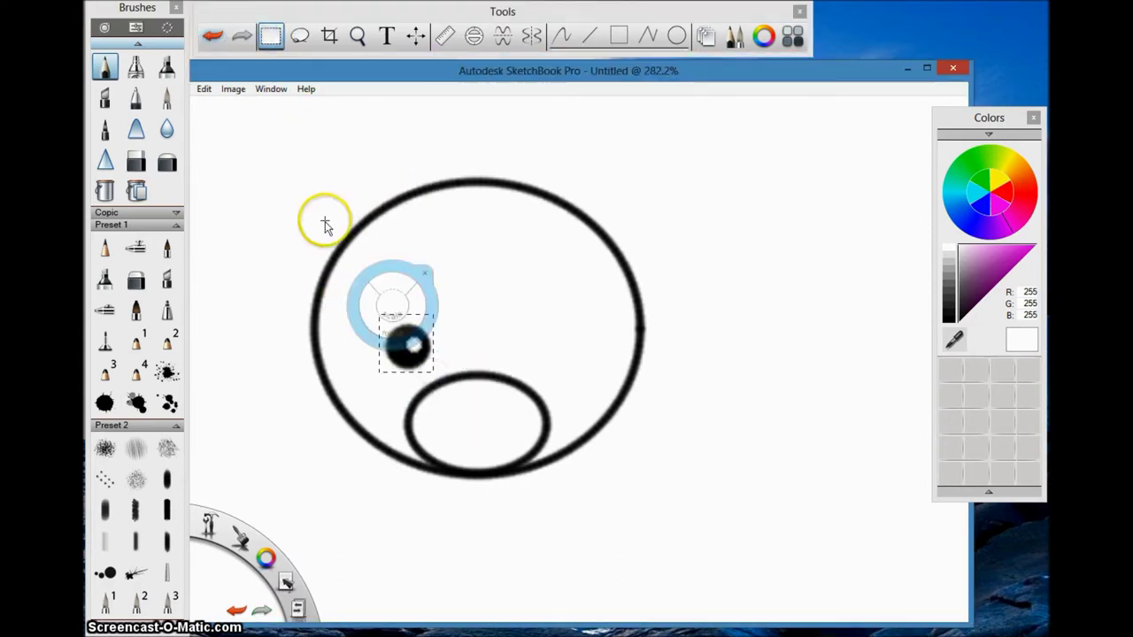
pyautogui.click(204, 88)
pyautogui.click(127, 156)
pyautogui.click(204, 89)
pyautogui.click(139, 187)
pyautogui.moveTo(573, 349); pyautogui.dragTo(550, 343)
pyautogui.click(215, 37)
pyautogui.click(500, 270)
pyautogui.click(770, 272)
# Step: Draw two curved, pointed horns in black, one on each upper side of the head
pyautogui.click(356, 35)
pyautogui.moveTo(463, 272)
pyautogui.mouseDown()
pyautogui.moveTo(493, 276)
pyautogui.moveTo(456, 292)
pyautogui.moveTo(467, 392)
pyautogui.mouseUp()
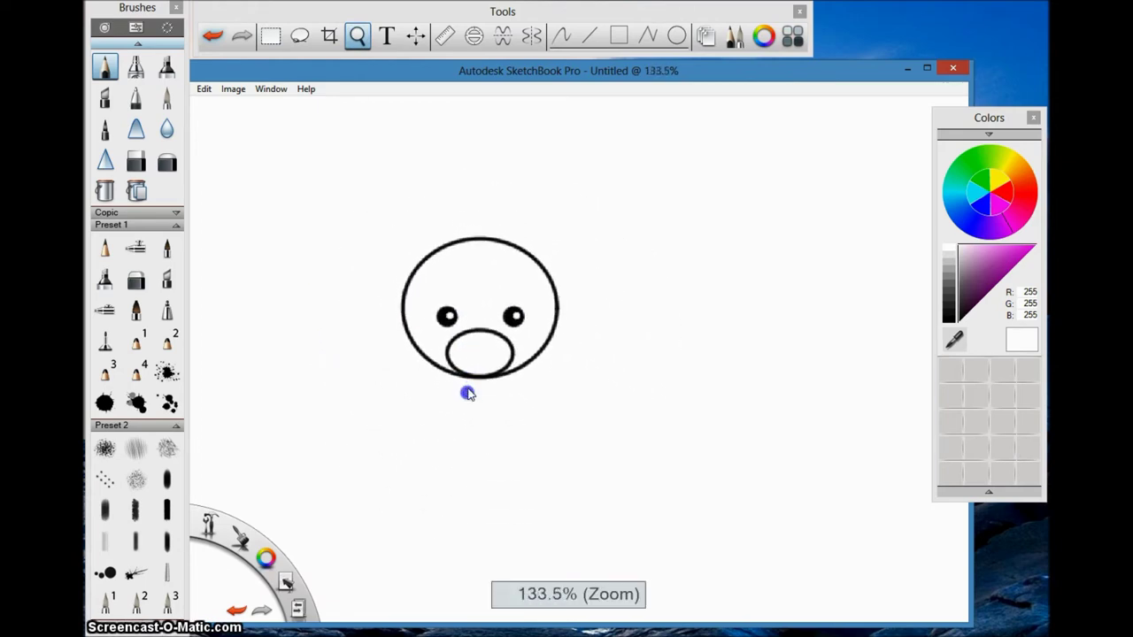
pyautogui.click(108, 247)
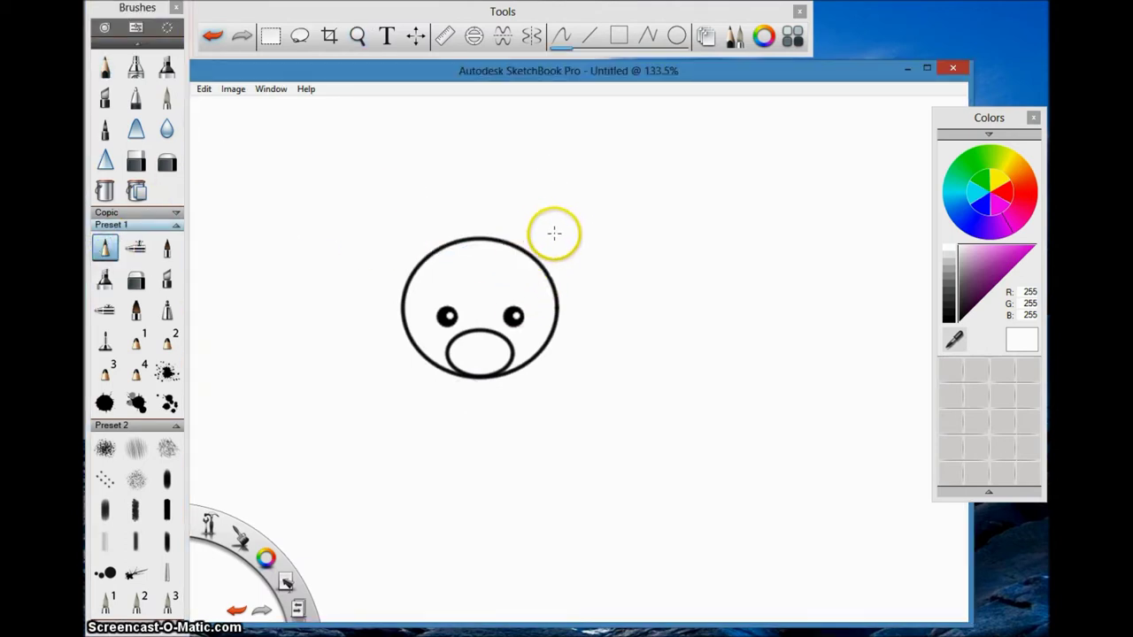
pyautogui.moveTo(519, 248); pyautogui.dragTo(527, 243)
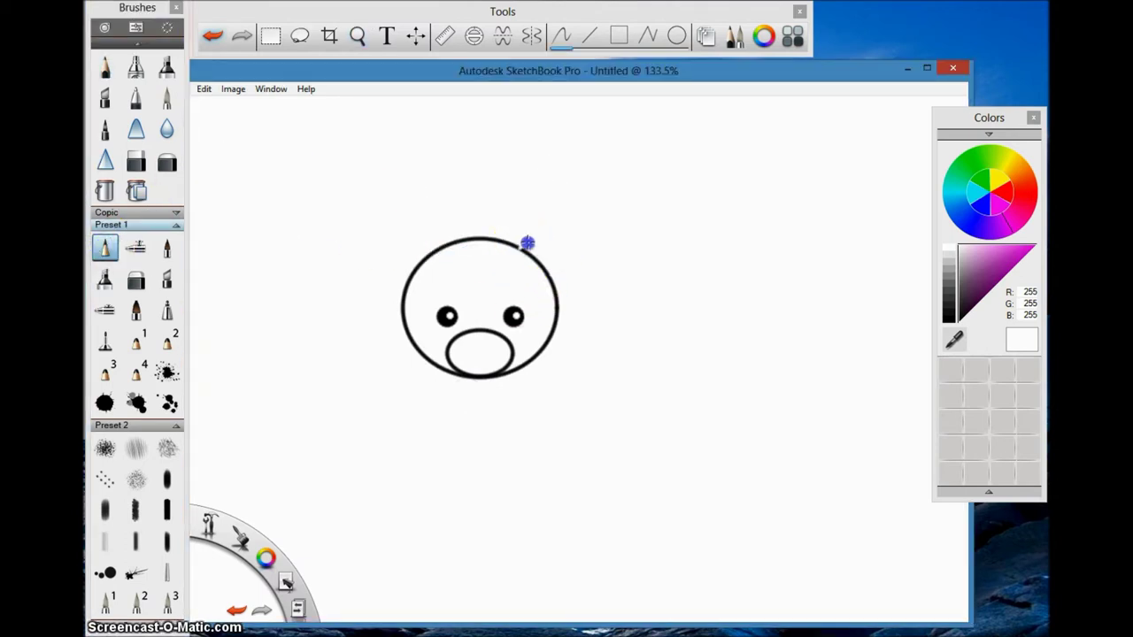
pyautogui.click(948, 319)
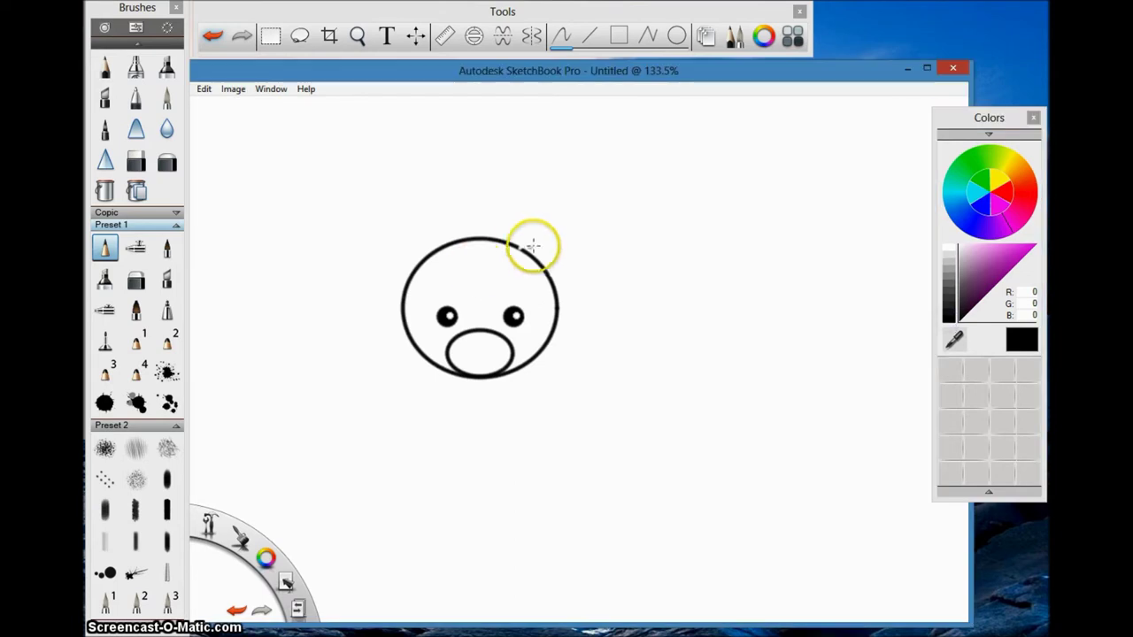
pyautogui.moveTo(521, 249); pyautogui.dragTo(527, 233)
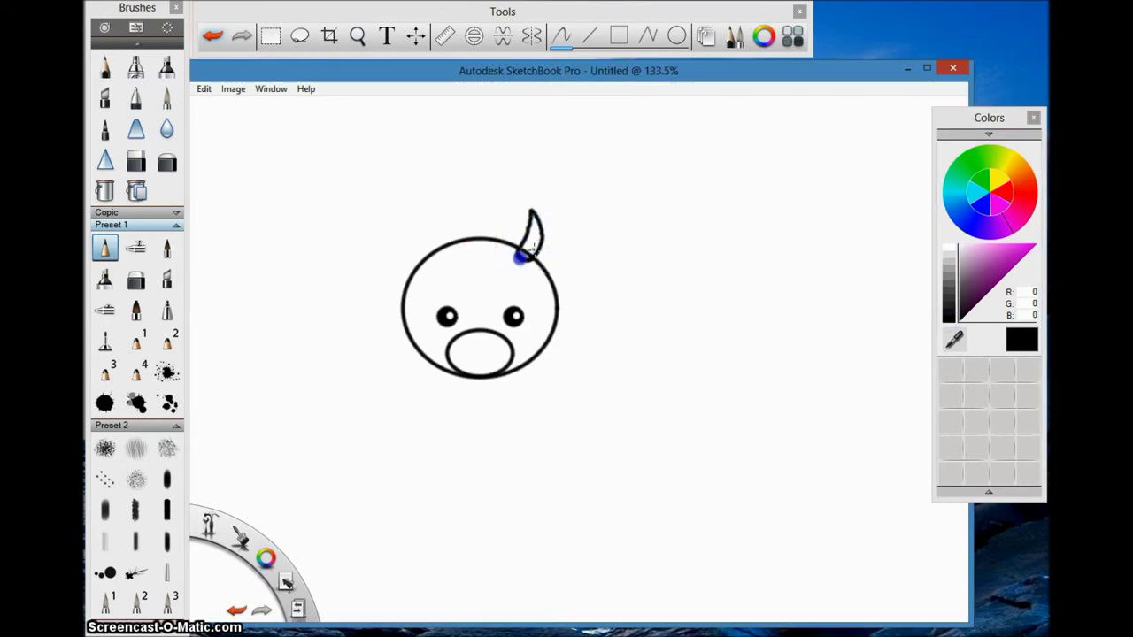
pyautogui.click(410, 217)
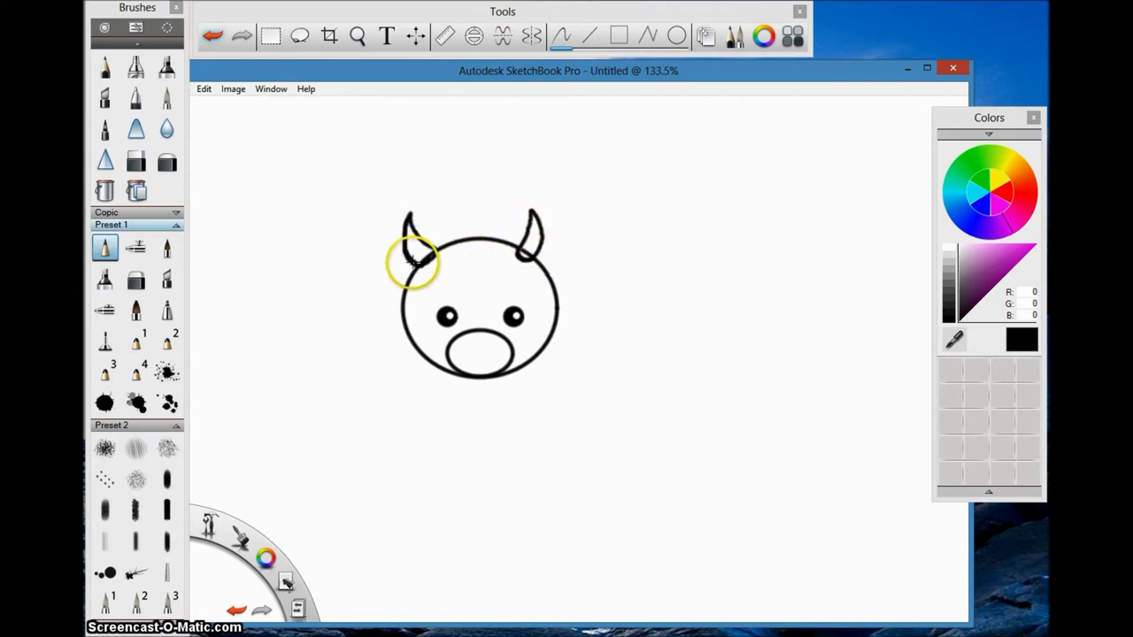
# Step: Draw an oval ear below each horn, overlapping the head's outline, and fill both ears with black
pyautogui.moveTo(381, 309); pyautogui.dragTo(396, 325)
pyautogui.moveTo(427, 263); pyautogui.dragTo(418, 312)
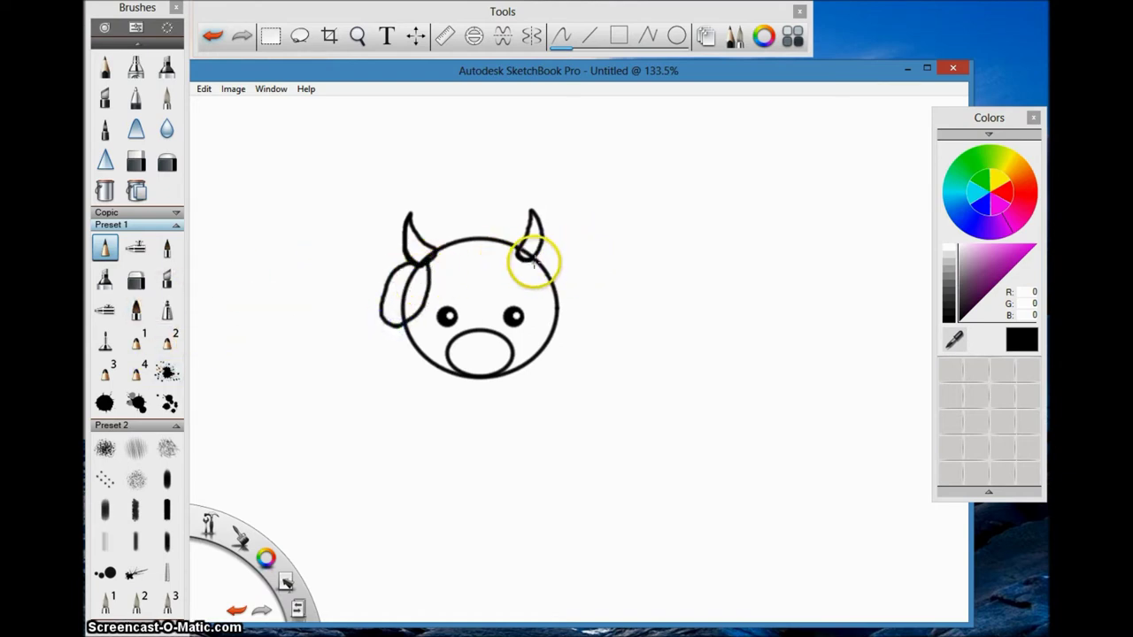
pyautogui.moveTo(529, 277); pyautogui.dragTo(565, 301)
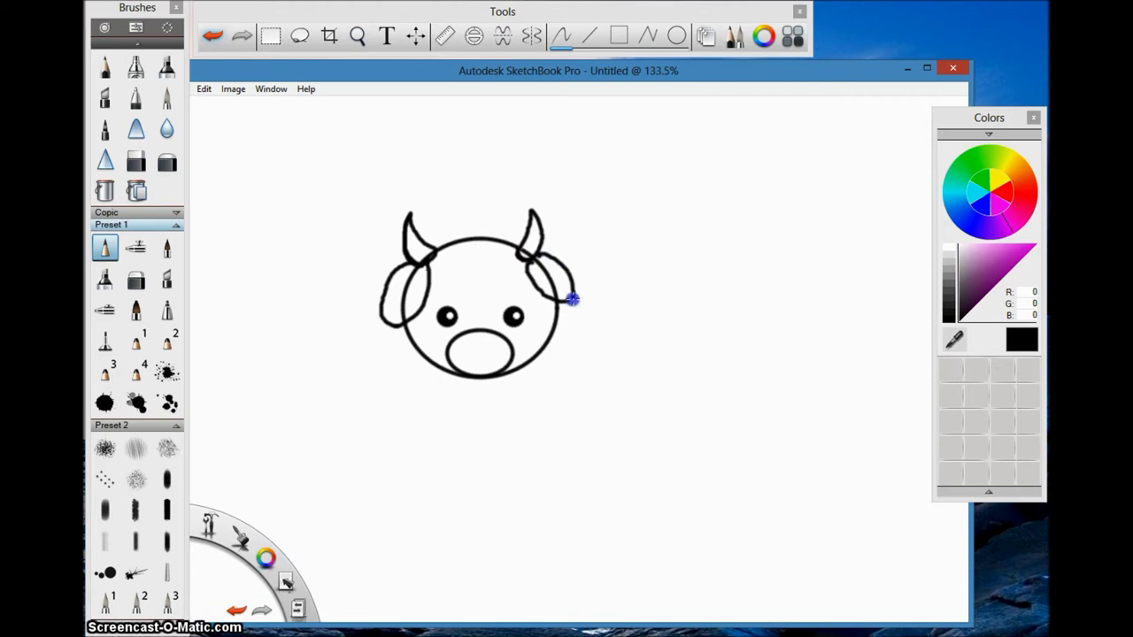
pyautogui.click(104, 190)
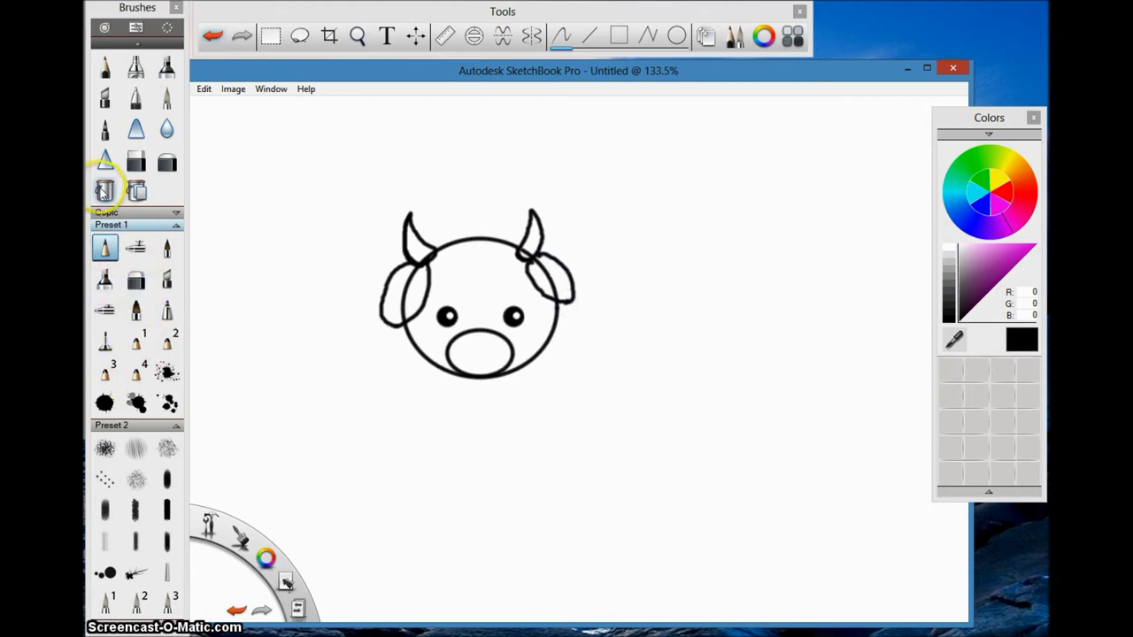
pyautogui.click(418, 277)
pyautogui.click(540, 266)
pyautogui.click(418, 232)
pyautogui.hotkey('ctrl', 'z')
pyautogui.click(948, 277)
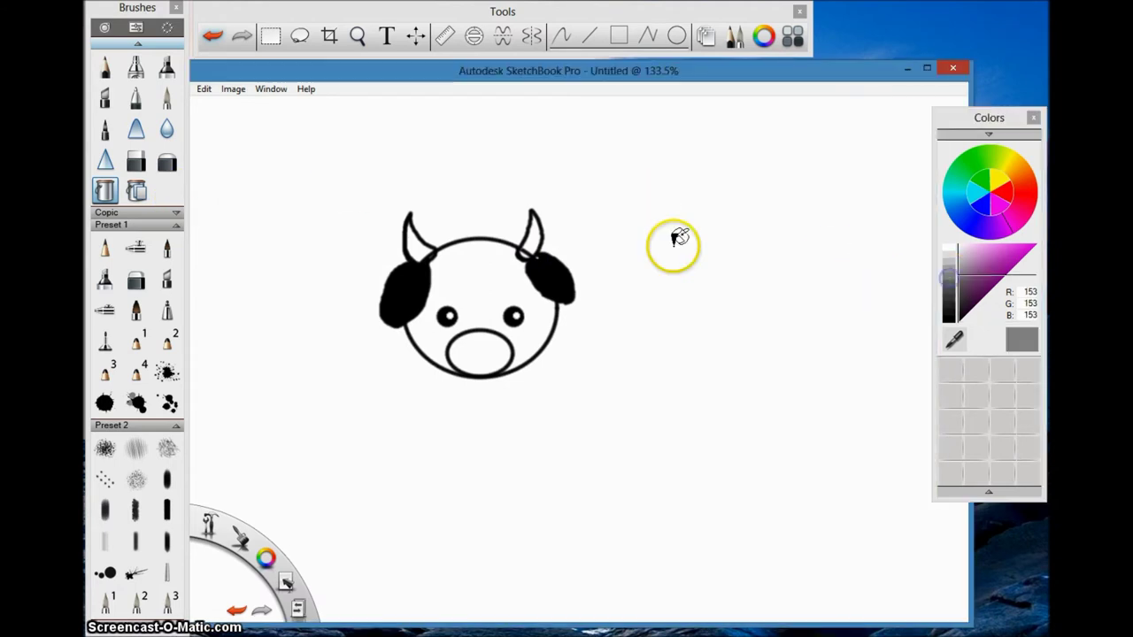
pyautogui.click(531, 235)
# Step: Fill both horns with dark grey (RGB 77, 77, 77) and paint over the gaps left in the right horn
pyautogui.click(949, 301)
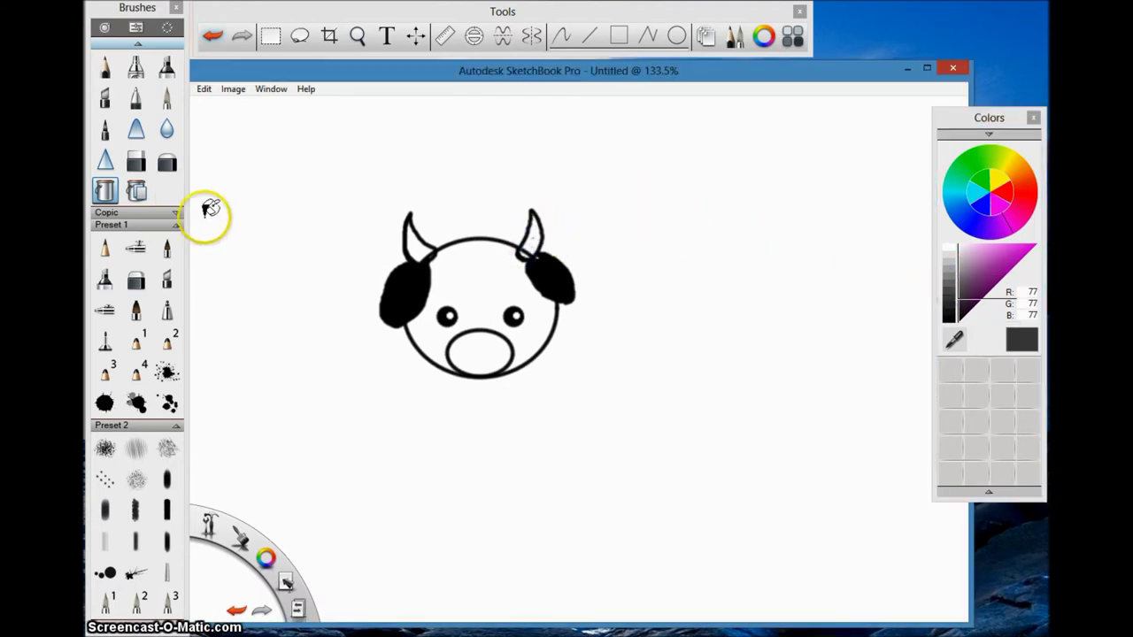
pyautogui.click(434, 240)
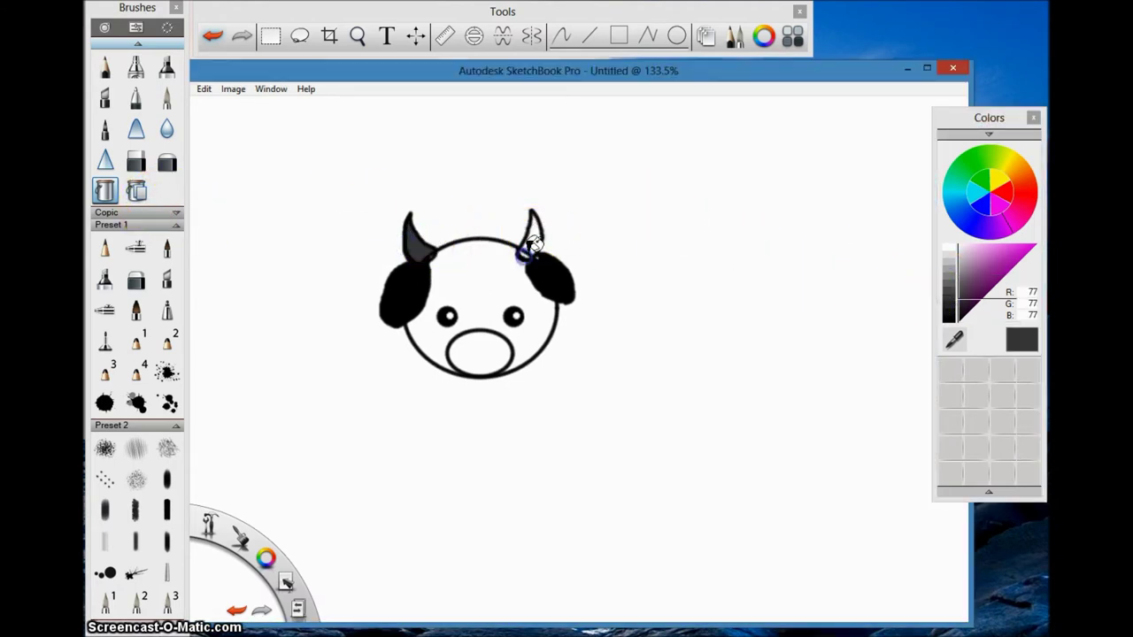
pyautogui.click(538, 226)
pyautogui.click(530, 249)
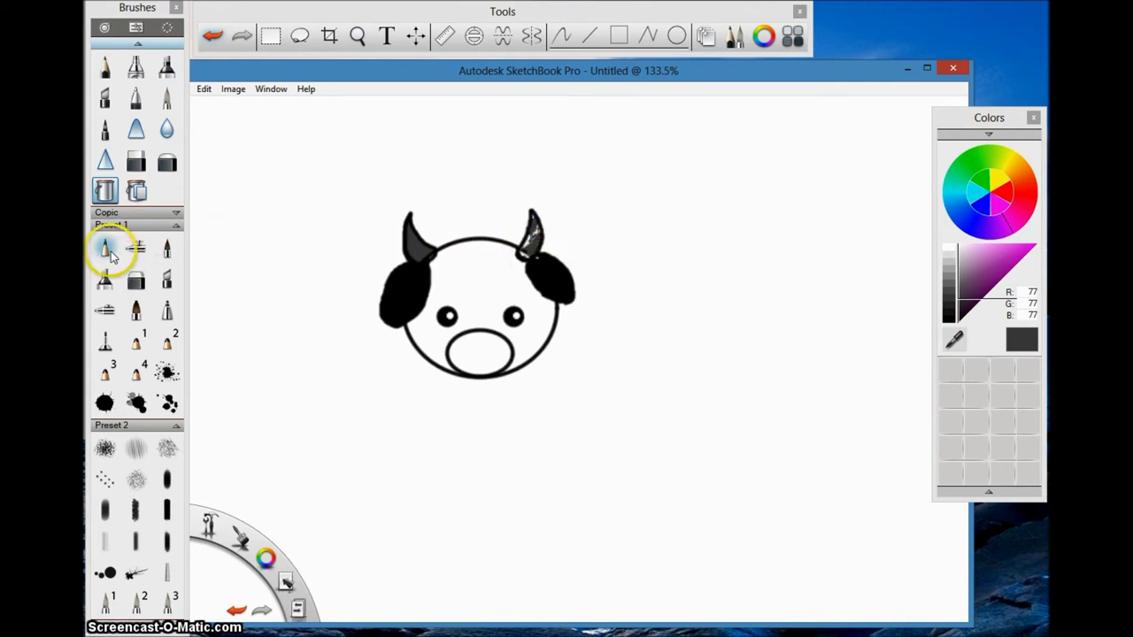
pyautogui.click(166, 248)
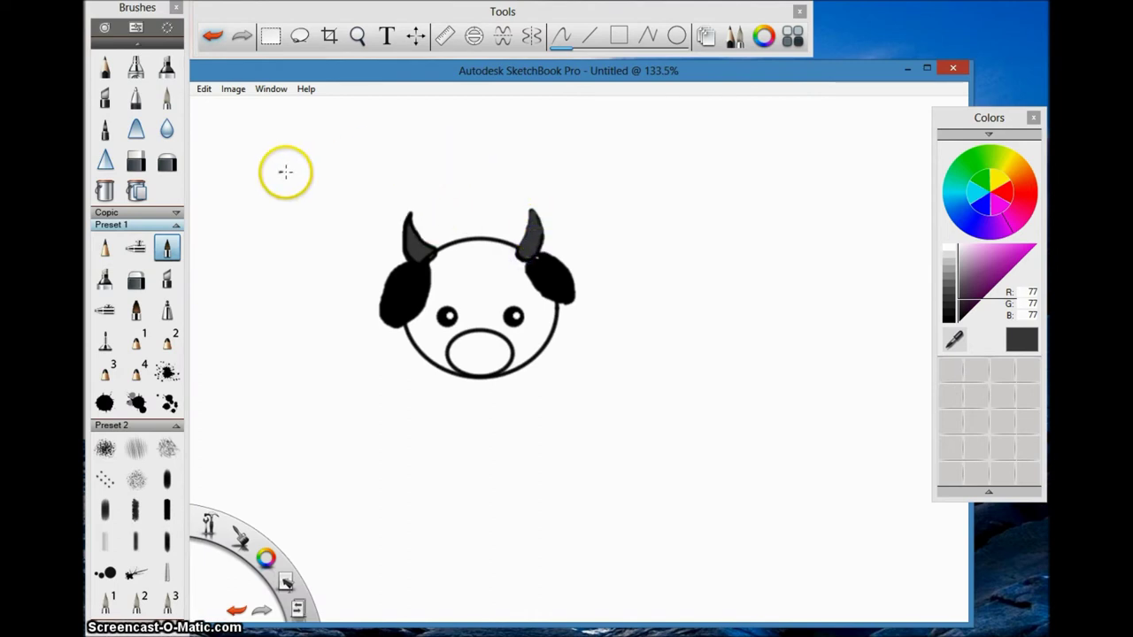
# Step: Fill the snout with light pinkish purple (RGB 224, 178, 225)
pyautogui.moveTo(1020, 259); pyautogui.dragTo(987, 254)
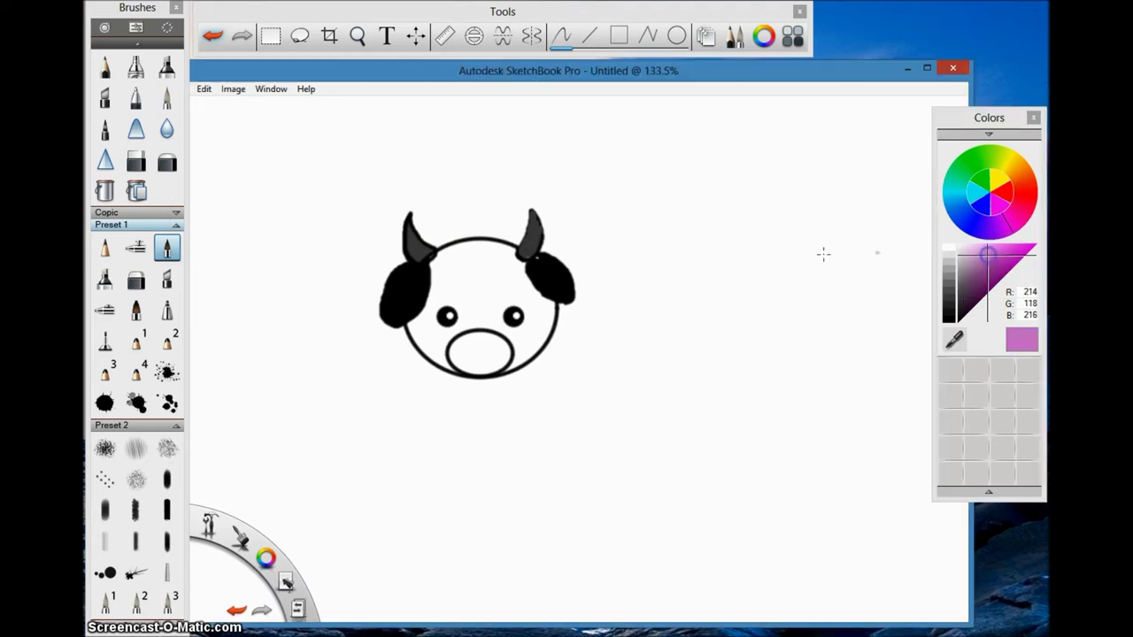
pyautogui.click(105, 190)
pyautogui.click(478, 352)
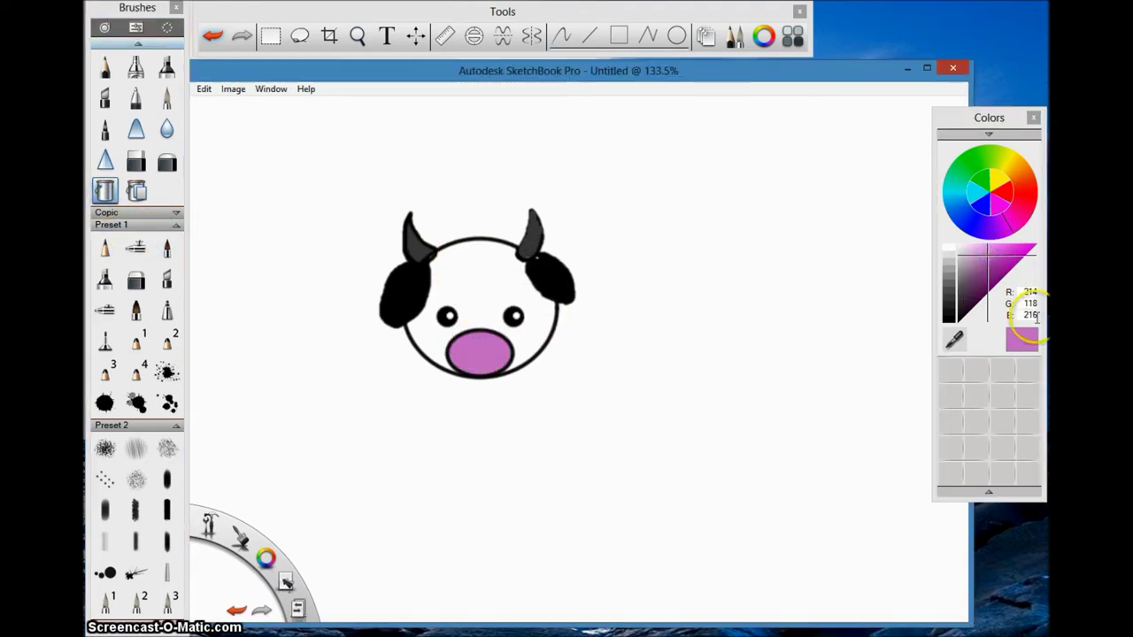
pyautogui.moveTo(981, 268); pyautogui.dragTo(971, 254)
pyautogui.click(487, 354)
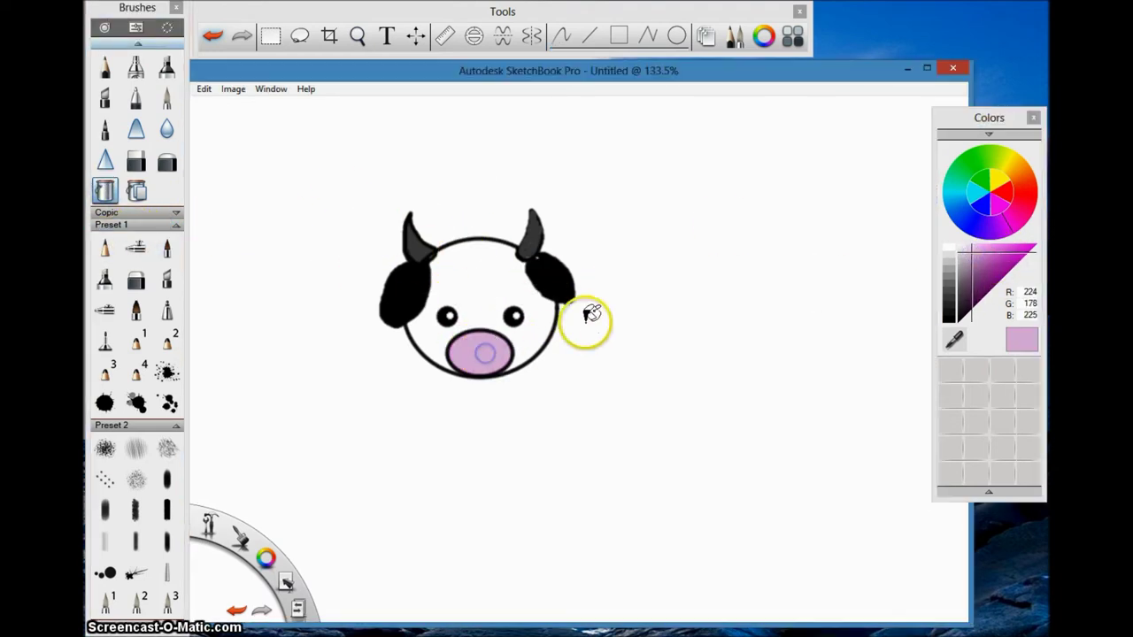
# Step: Draw two short slanted black nostrils on the snout
pyautogui.click(104, 248)
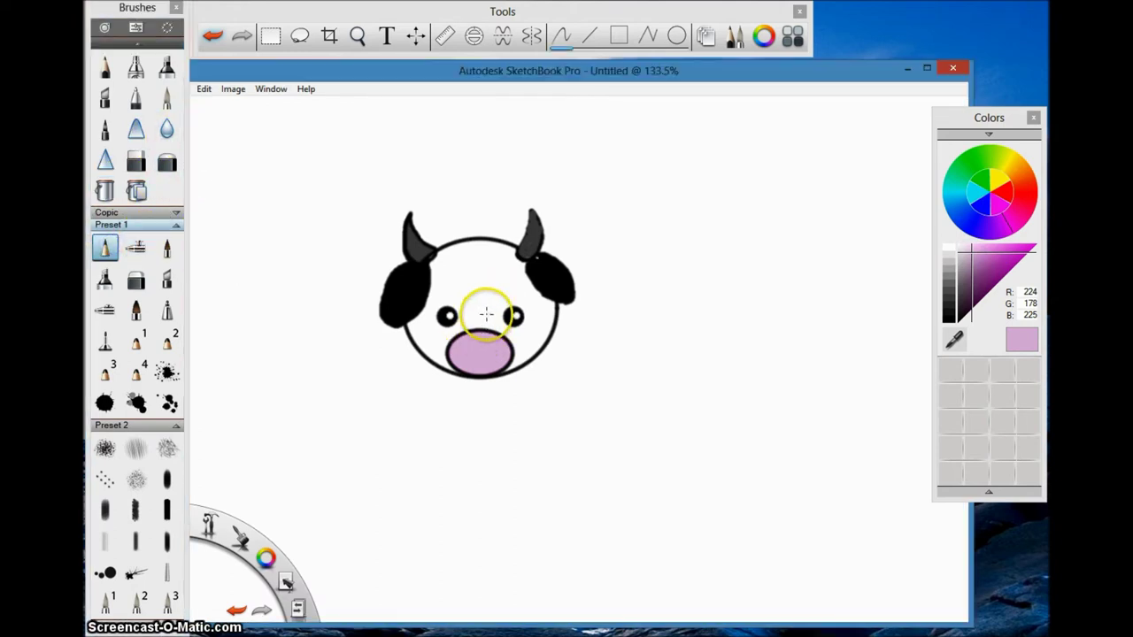
pyautogui.click(948, 317)
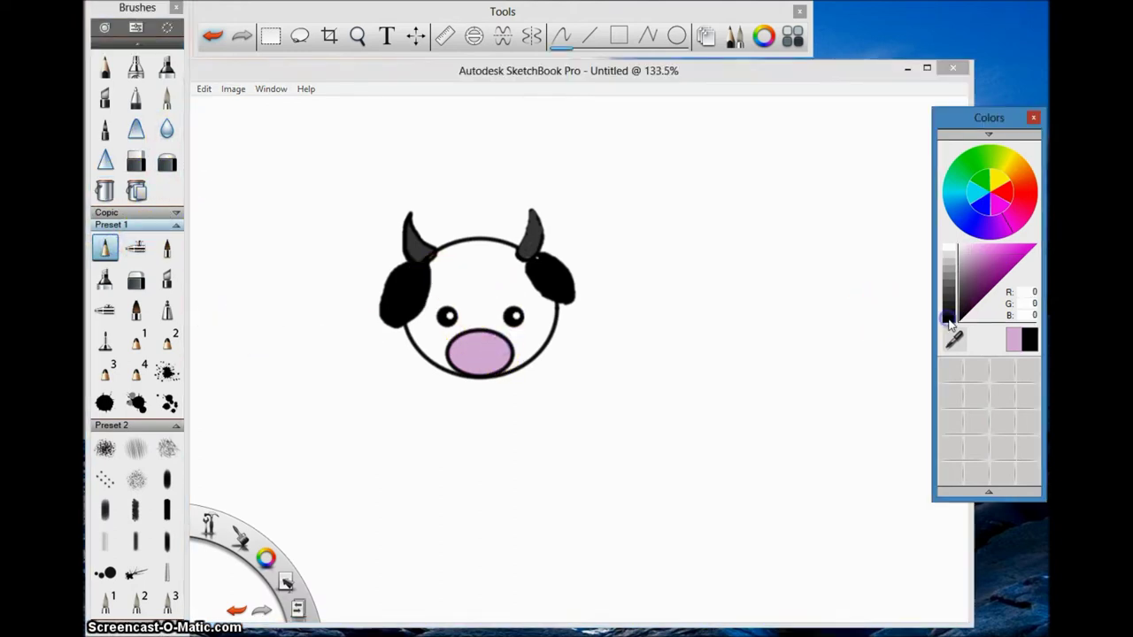
pyautogui.moveTo(493, 340); pyautogui.dragTo(487, 353)
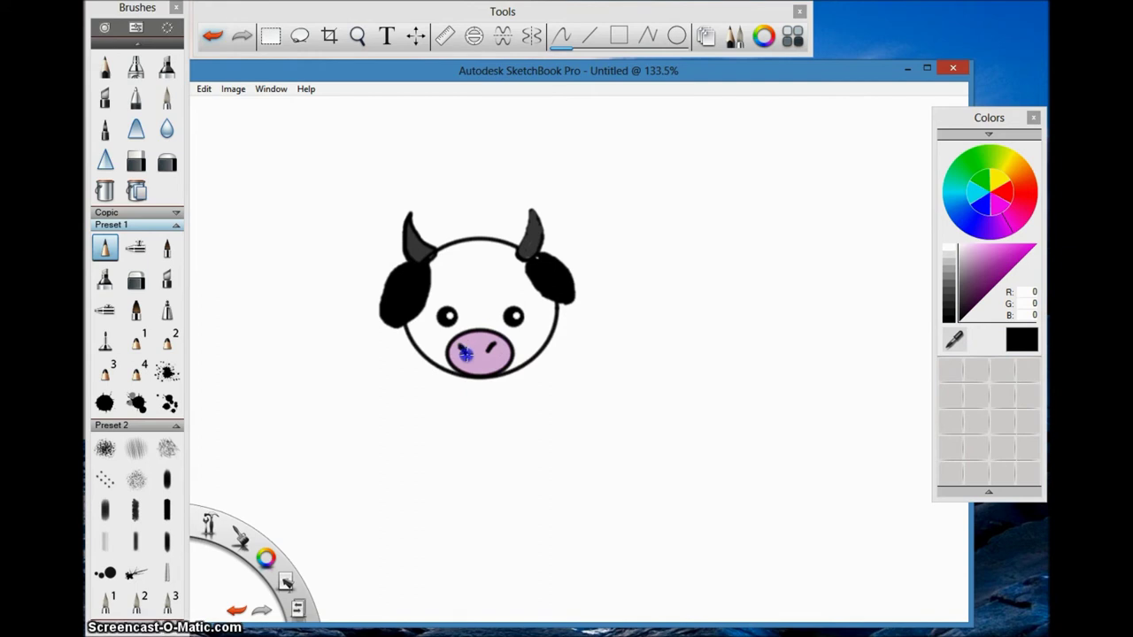
# Step: Draw the cow's body outline extending right from the right ear and chin, with a rounded front leg
pyautogui.click(540, 257)
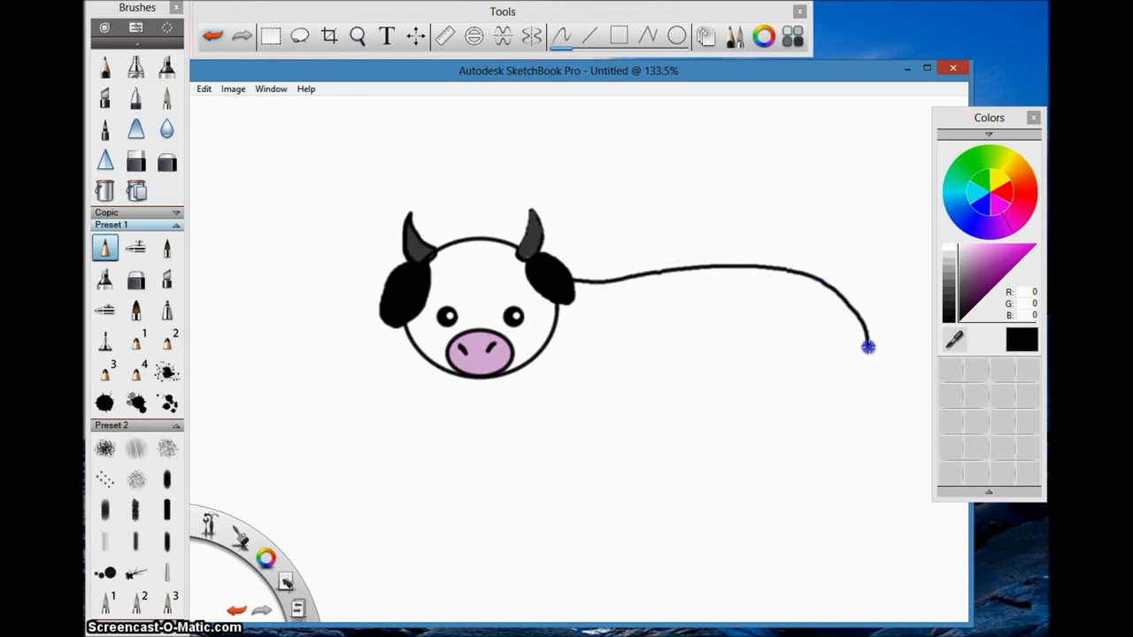
pyautogui.moveTo(482, 384); pyautogui.dragTo(482, 384)
pyautogui.moveTo(564, 407); pyautogui.dragTo(577, 483)
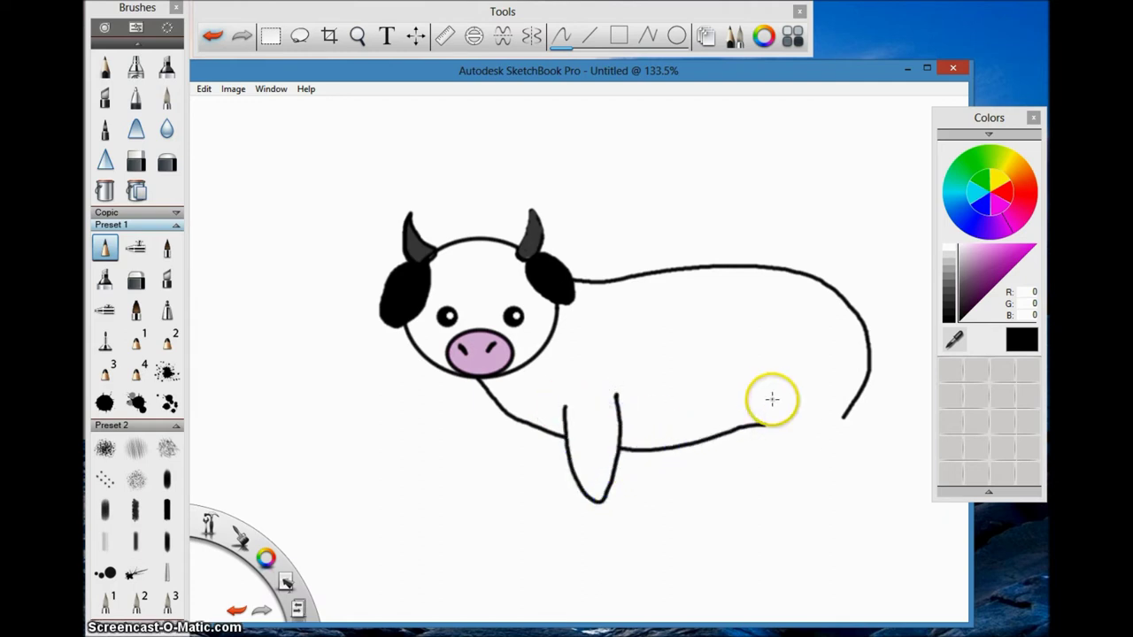
# Step: Draw the hind leg and second front leg with hoof lines on all legs, plus a small scalloped udder before the hind leg
pyautogui.moveTo(763, 385); pyautogui.dragTo(762, 423)
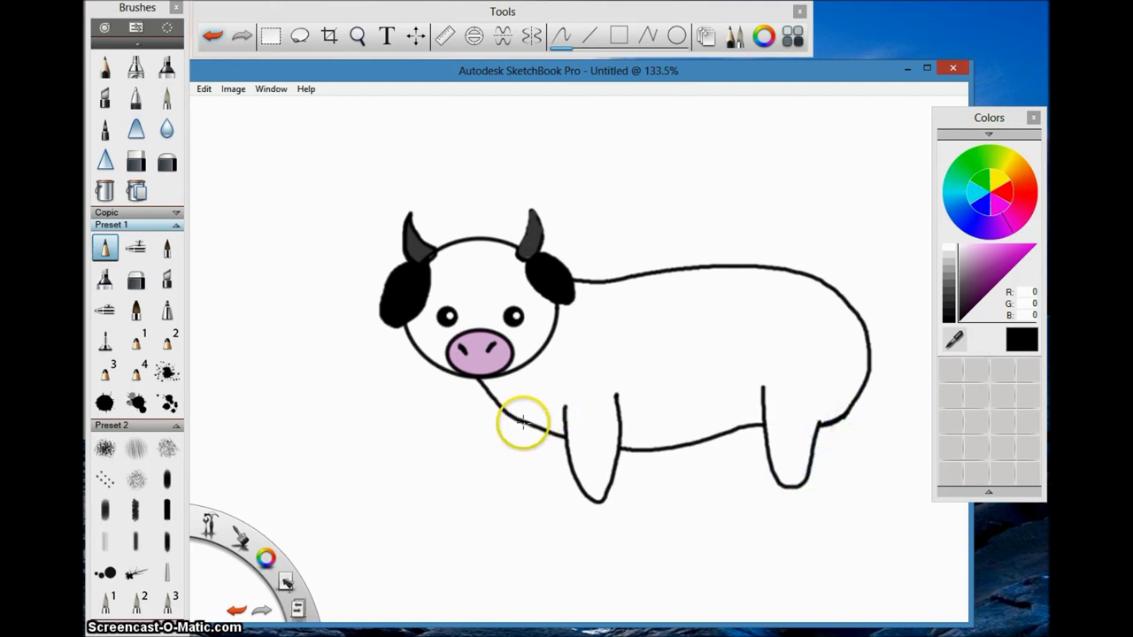
pyautogui.moveTo(570, 482); pyautogui.dragTo(610, 484)
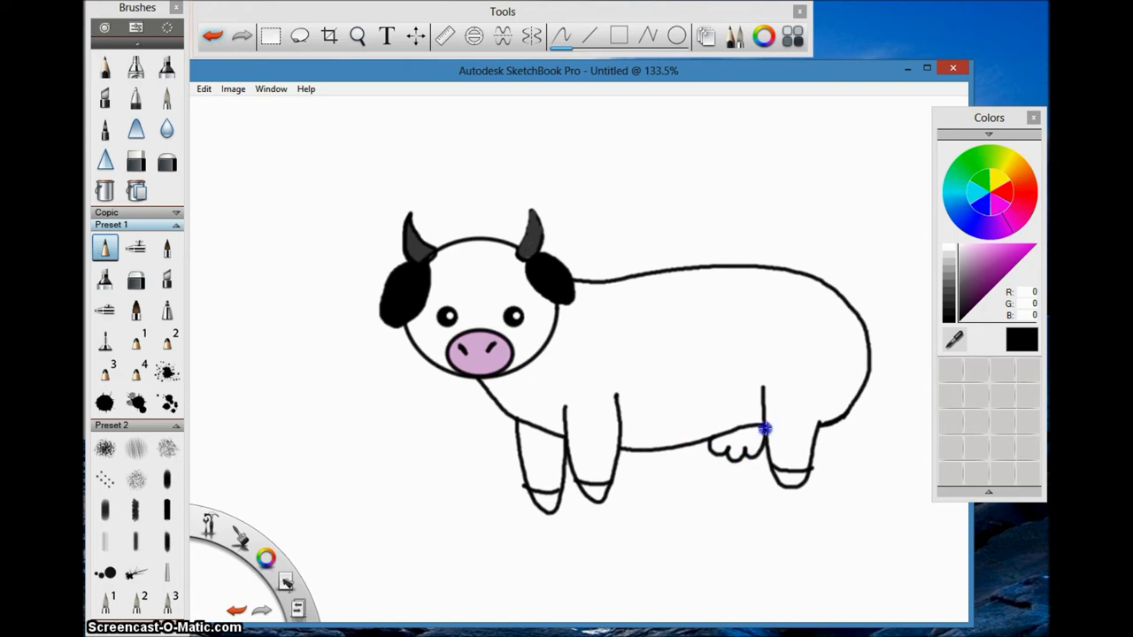
# Step: Fill the udder with light pinkish purple (RGB 231, 190, 232)
pyautogui.click(969, 254)
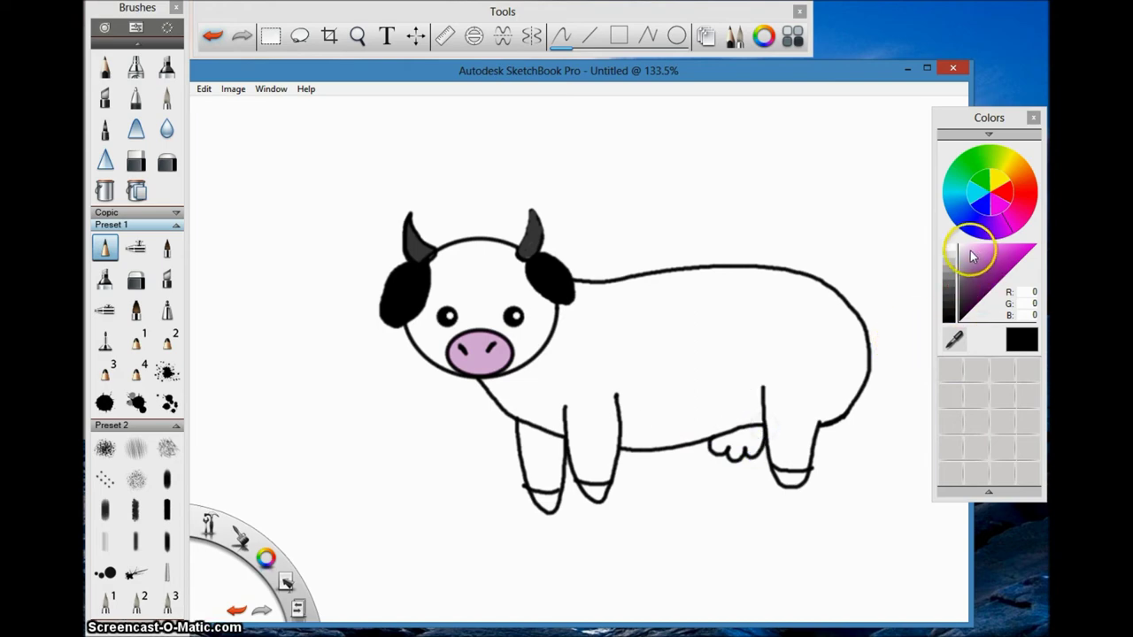
pyautogui.click(104, 190)
pyautogui.click(742, 440)
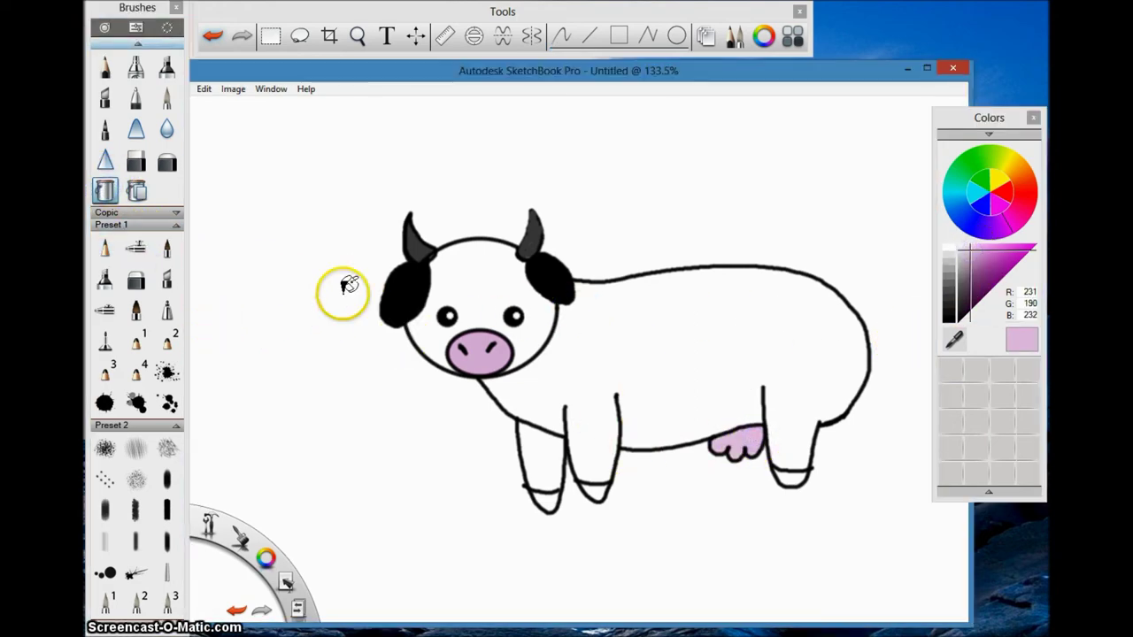
# Step: Fill the hooves of the hind leg and both front legs with black (RGB 0, 0, 0)
pyautogui.click(950, 321)
pyautogui.click(791, 475)
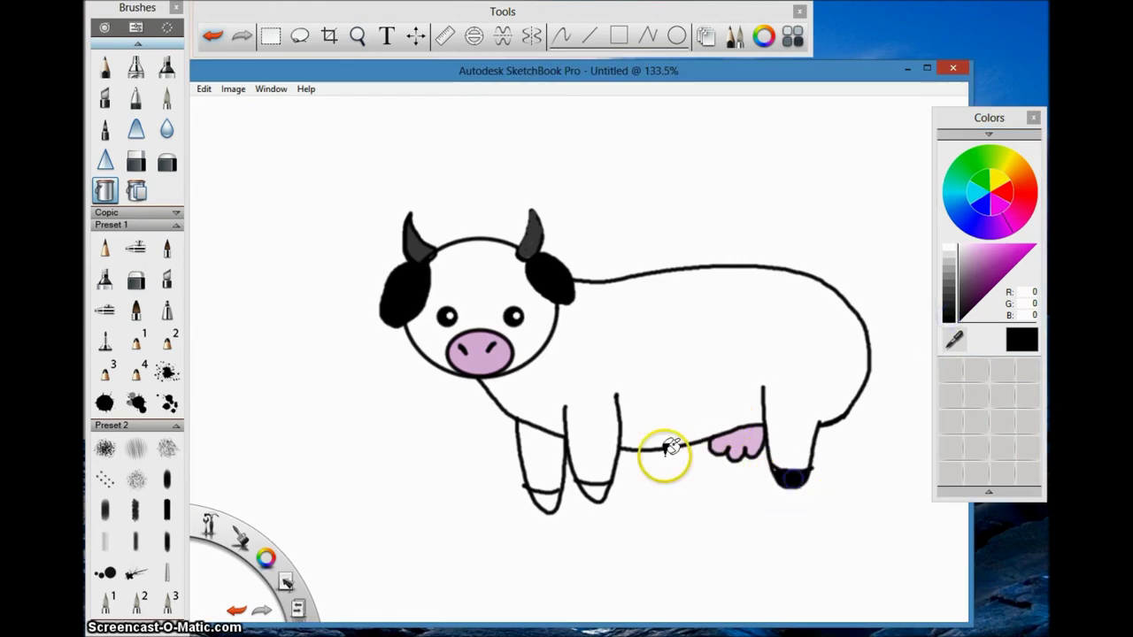
pyautogui.click(544, 501)
# Step: Draw the second hind leg with a black hoof below the udder, and a thin curved tail with a black tuft hanging from the rump
pyautogui.click(105, 248)
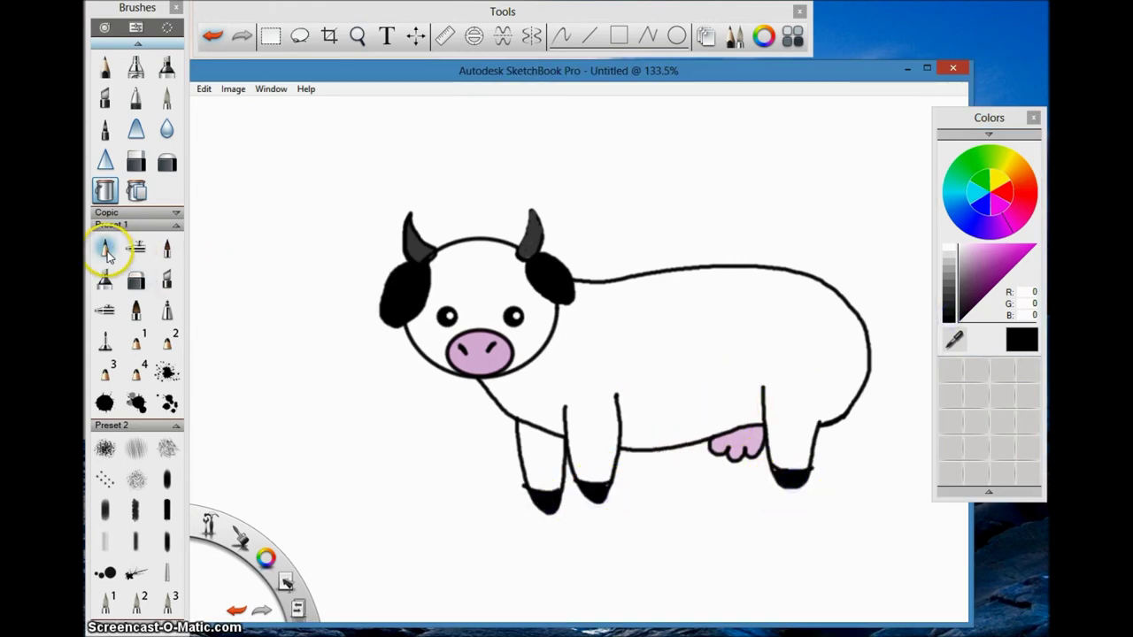
pyautogui.moveTo(773, 462); pyautogui.dragTo(749, 501)
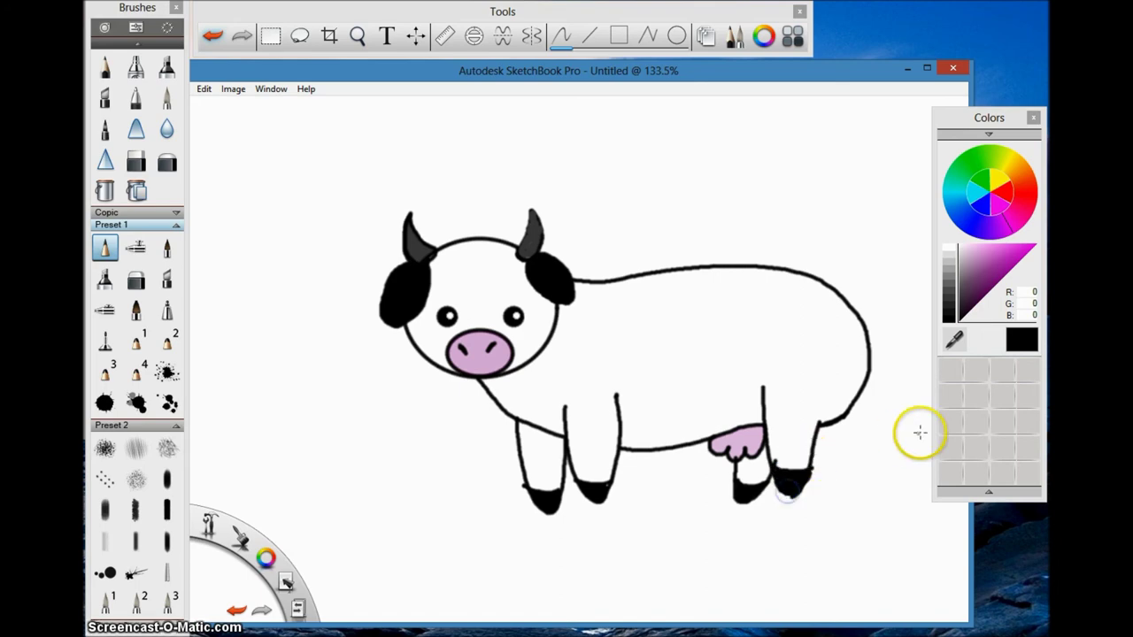
pyautogui.moveTo(860, 400); pyautogui.dragTo(834, 462)
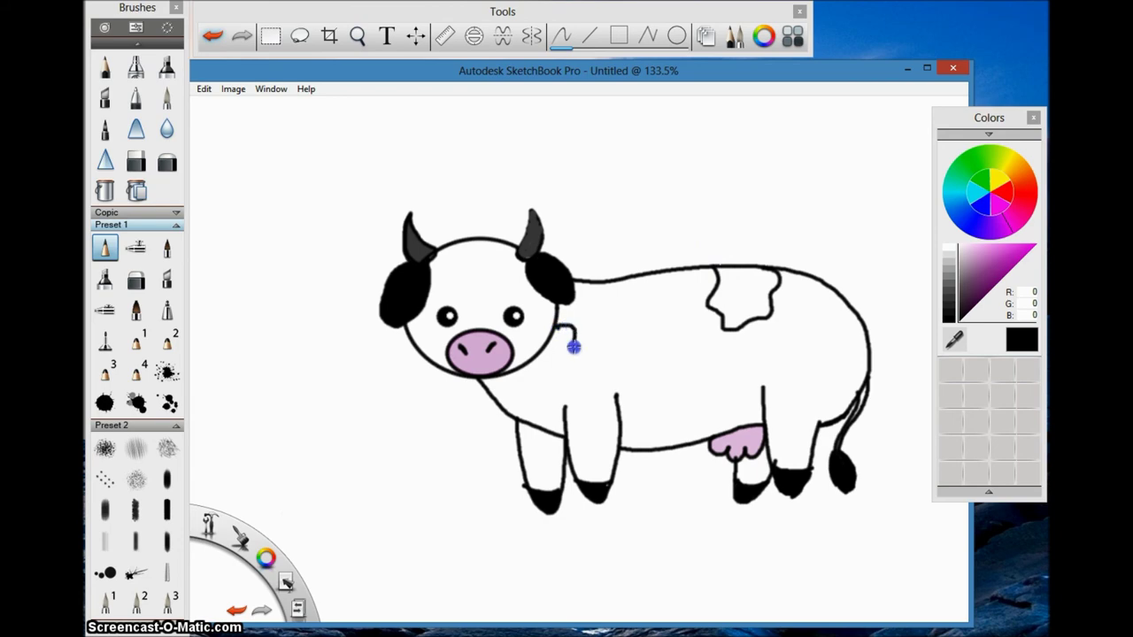
# Step: Outline irregular wavy patches along the back, beside the head, on the belly, rump and chest, and on the nearer front leg
pyautogui.moveTo(550, 366); pyautogui.dragTo(537, 354)
pyautogui.moveTo(701, 354); pyautogui.dragTo(675, 385)
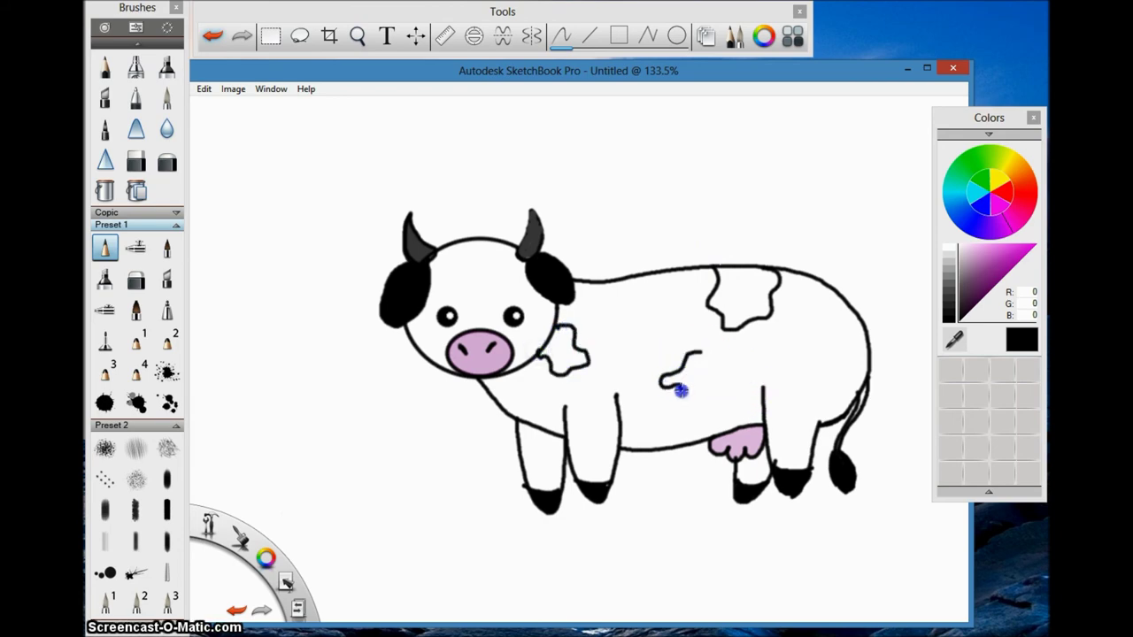
pyautogui.moveTo(853, 309); pyautogui.dragTo(831, 330)
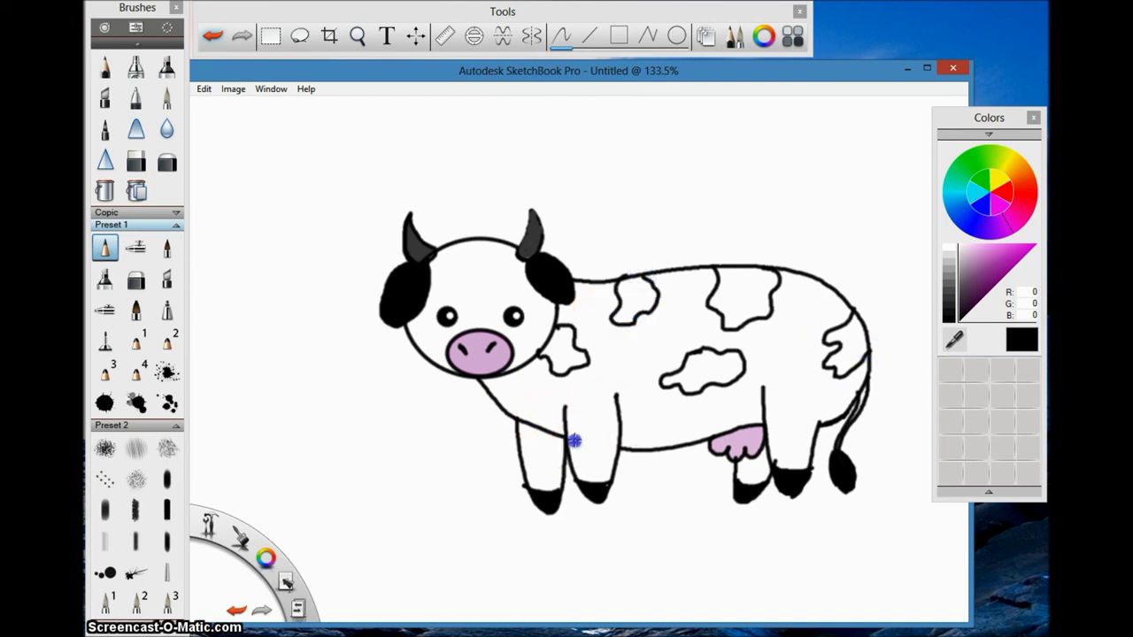
pyautogui.moveTo(582, 462); pyautogui.dragTo(580, 440)
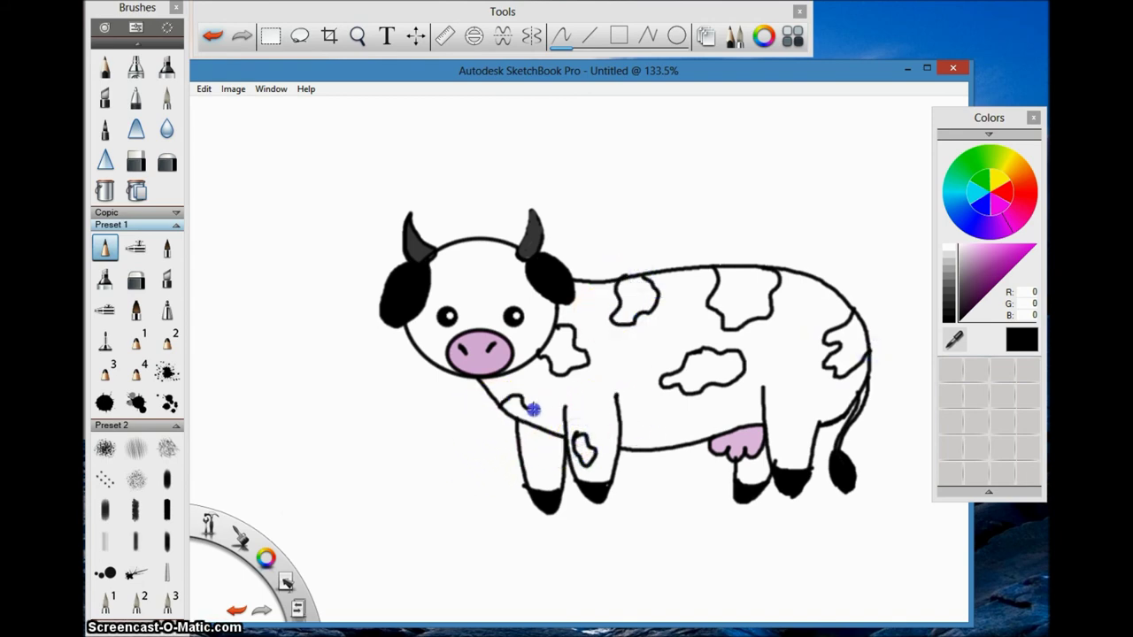
# Step: Fill all the outlined patches on the cow's body and front leg with black
pyautogui.click(104, 190)
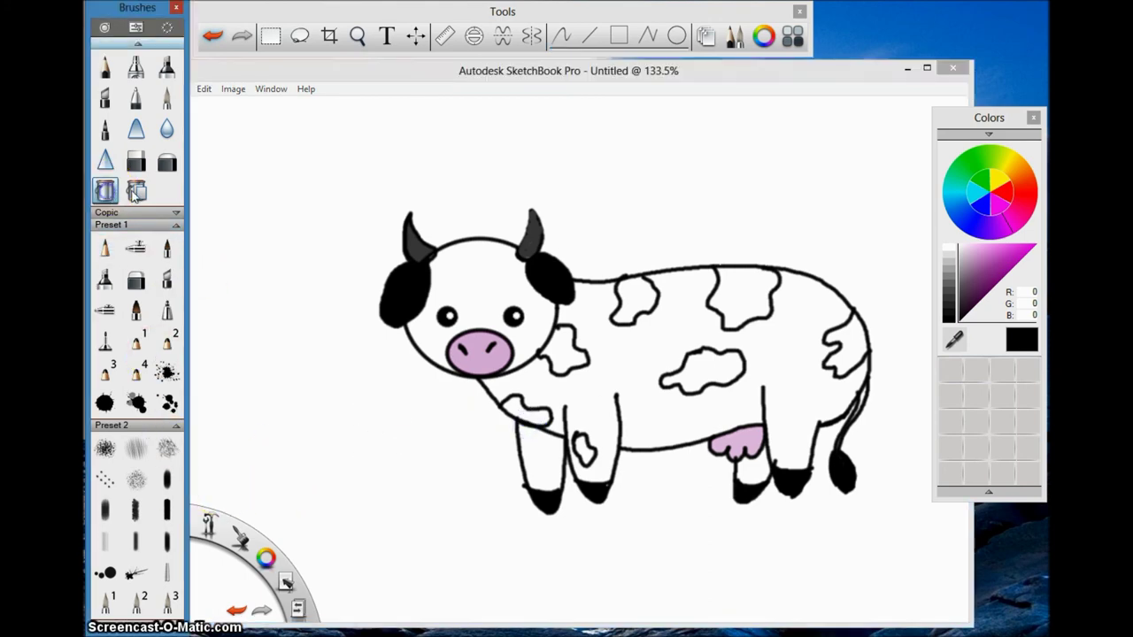
pyautogui.click(630, 297)
pyautogui.click(754, 297)
pyautogui.click(706, 367)
pyautogui.click(557, 354)
pyautogui.click(522, 409)
pyautogui.click(584, 447)
pyautogui.click(845, 354)
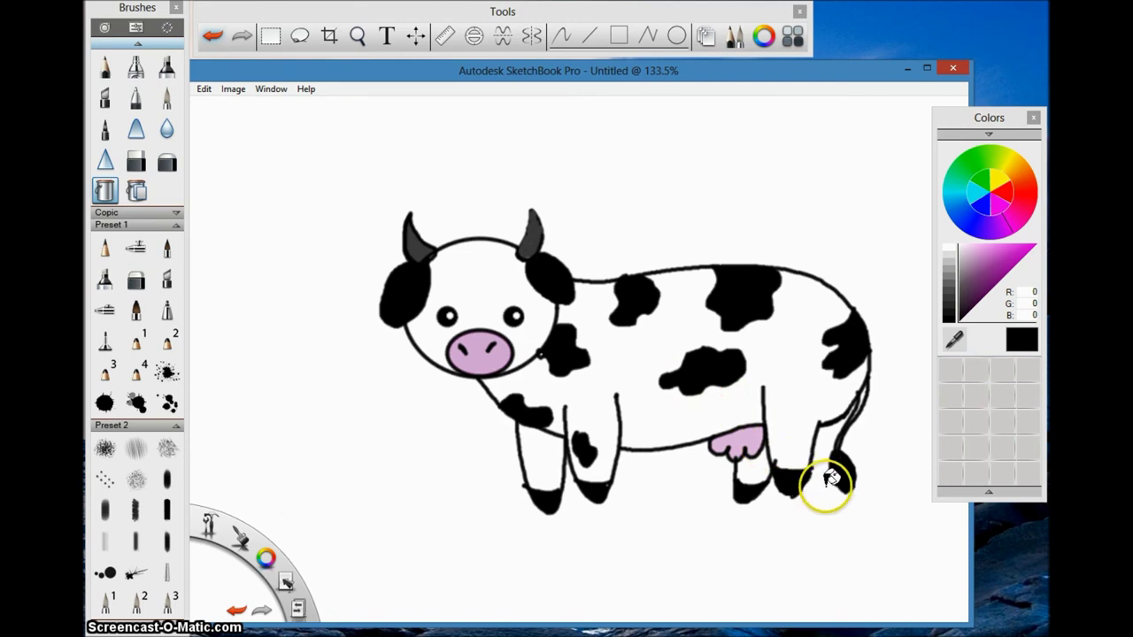
pyautogui.click(104, 248)
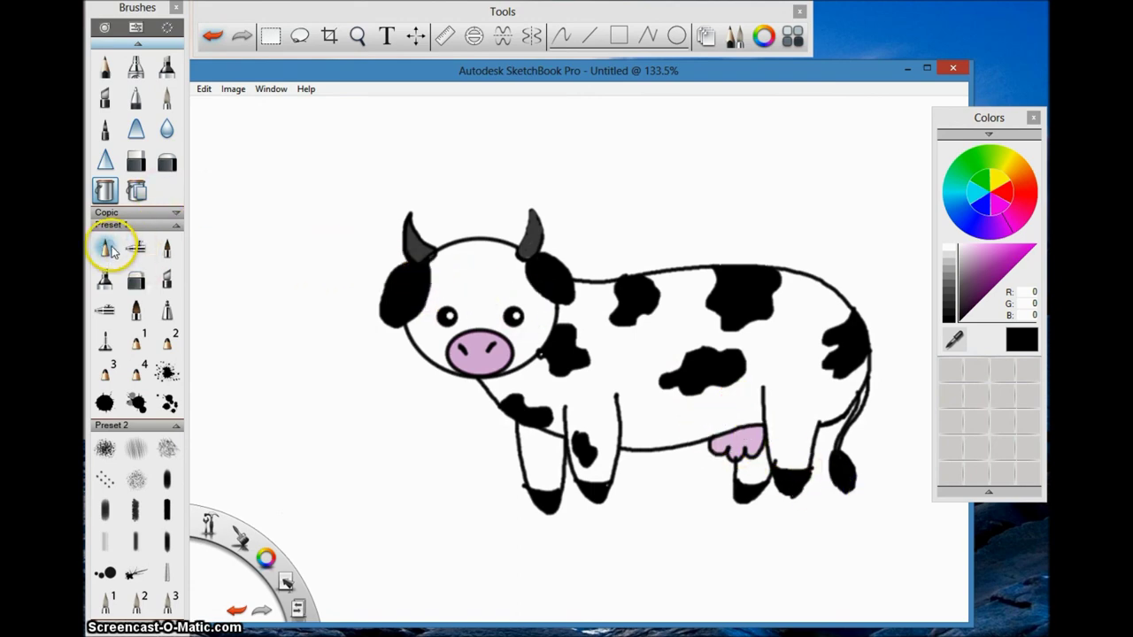